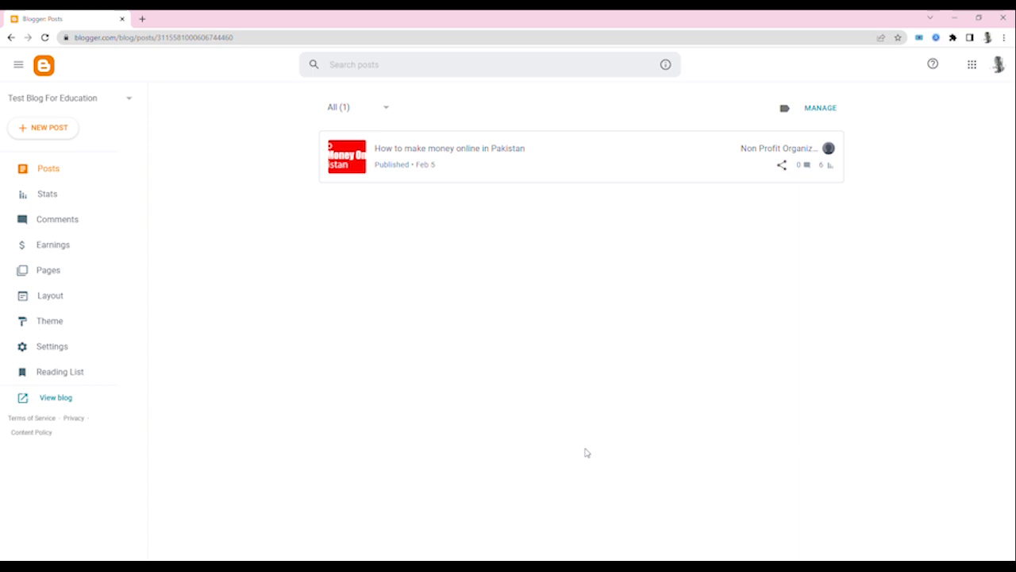
- Open Google in a new browser tab, search for "news" and open The News International website
{"action": "key", "text": "ctrl+t"}
{"action": "type", "text": "go"}
{"action": "key", "text": "Return"}
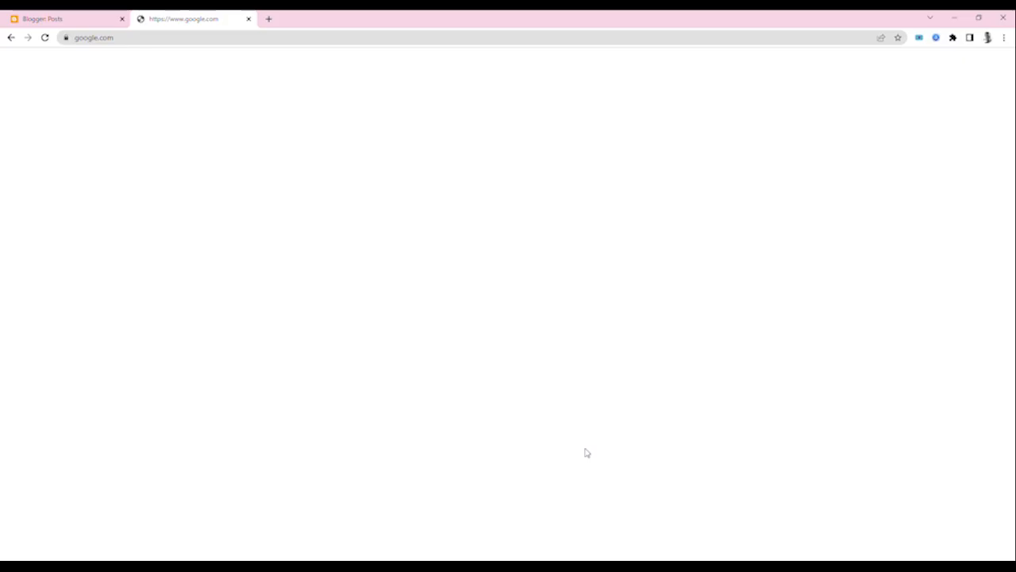
{"action": "type", "text": "news"}
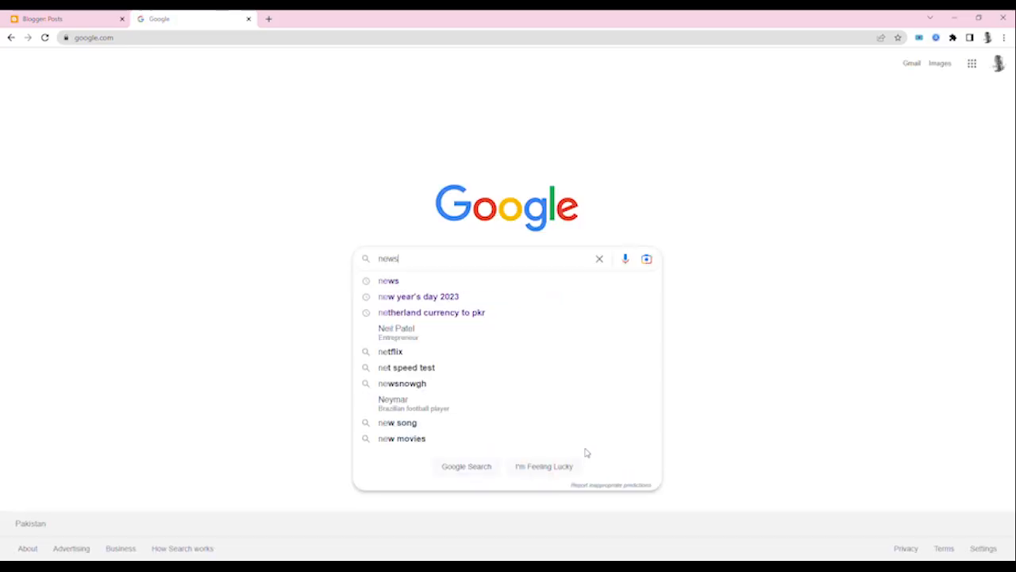
{"action": "key", "text": "Return"}
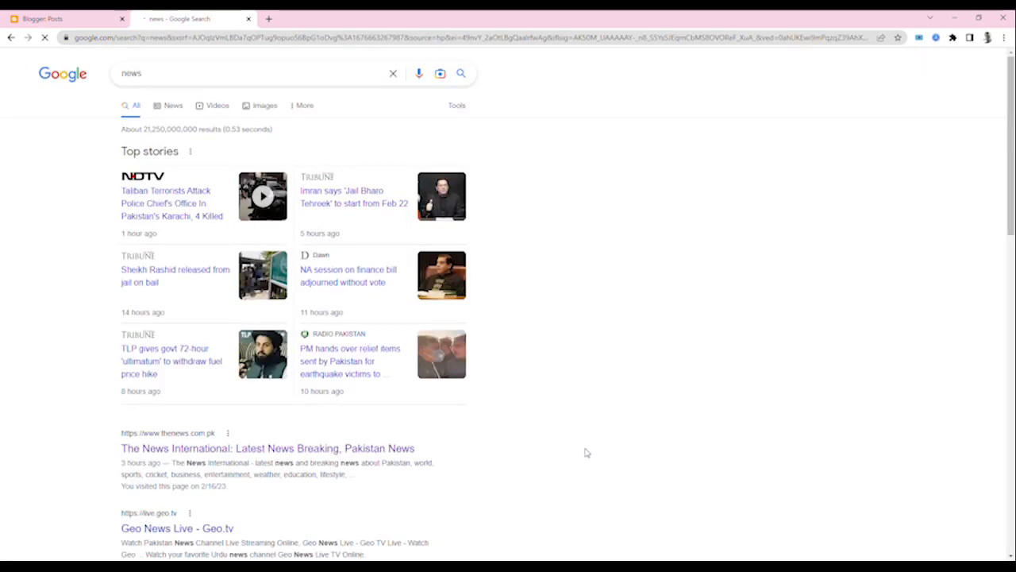
{"action": "left_click", "coordinate": [187, 451]}
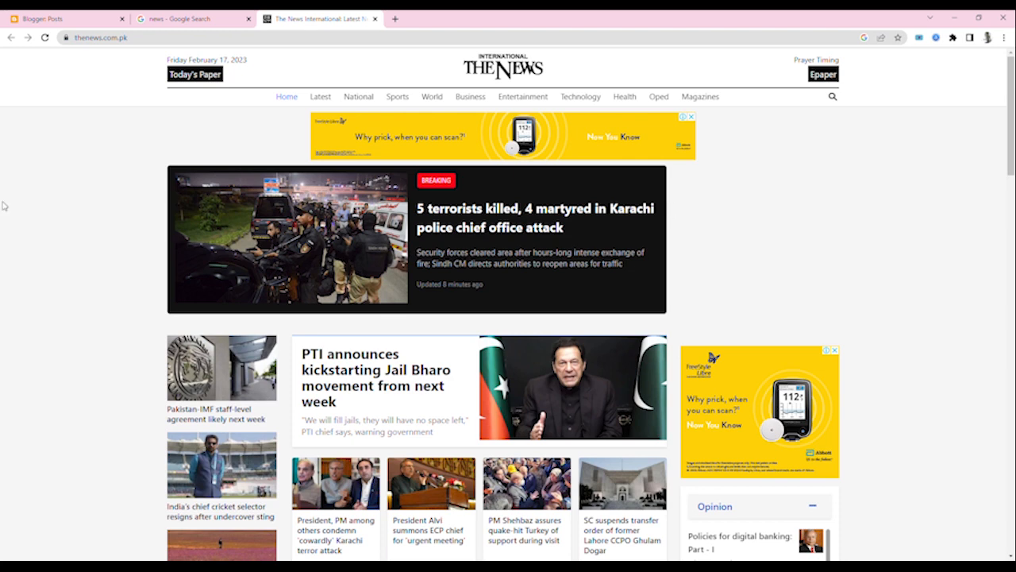
- Examine the news homepage's story layout and highlight the breaking story's update time
{"action": "scroll", "coordinate": [1008, 119], "scroll_direction": "down", "scroll_amount": 1}
{"action": "scroll", "coordinate": [591, 304], "scroll_direction": "down", "scroll_amount": 1}
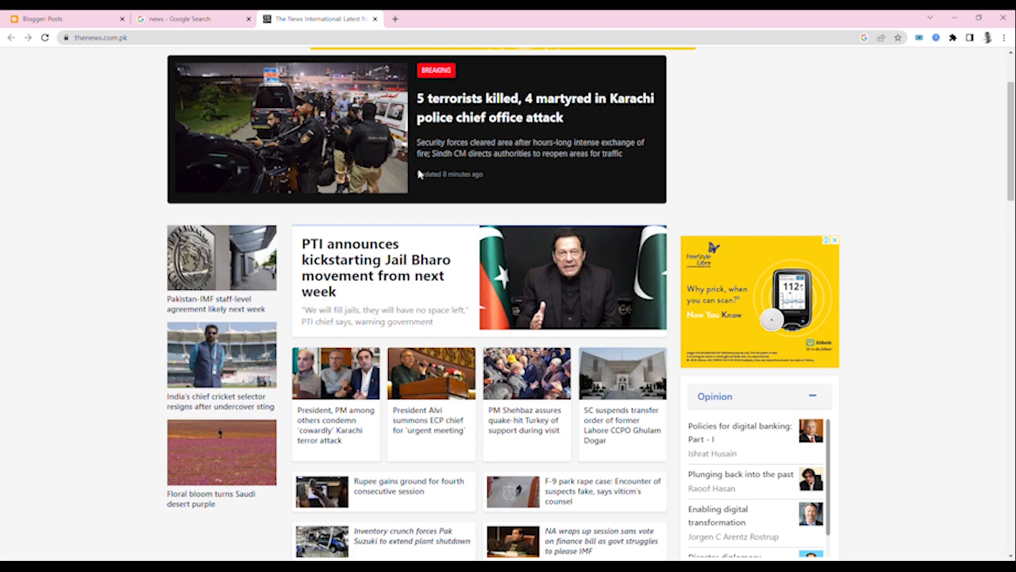
{"action": "triple_click", "coordinate": [489, 184]}
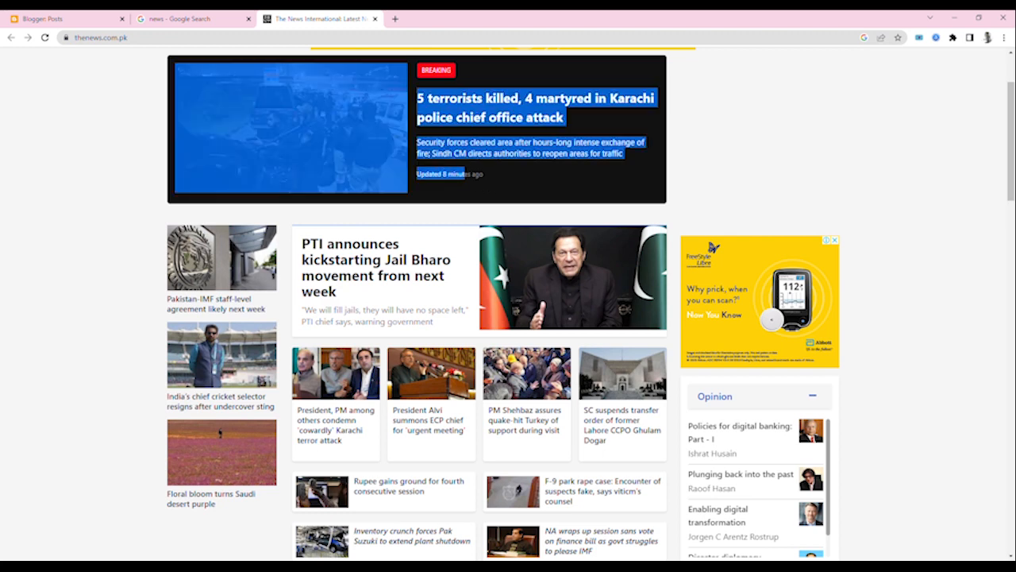
{"action": "left_click", "coordinate": [797, 194]}
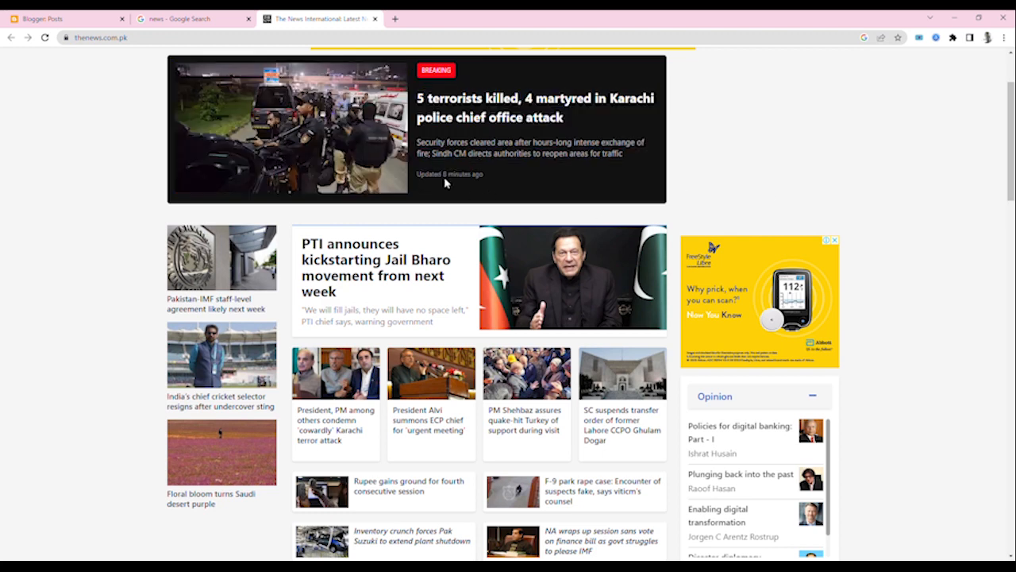
{"action": "left_click_drag", "start_coordinate": [416, 173], "coordinate": [498, 181]}
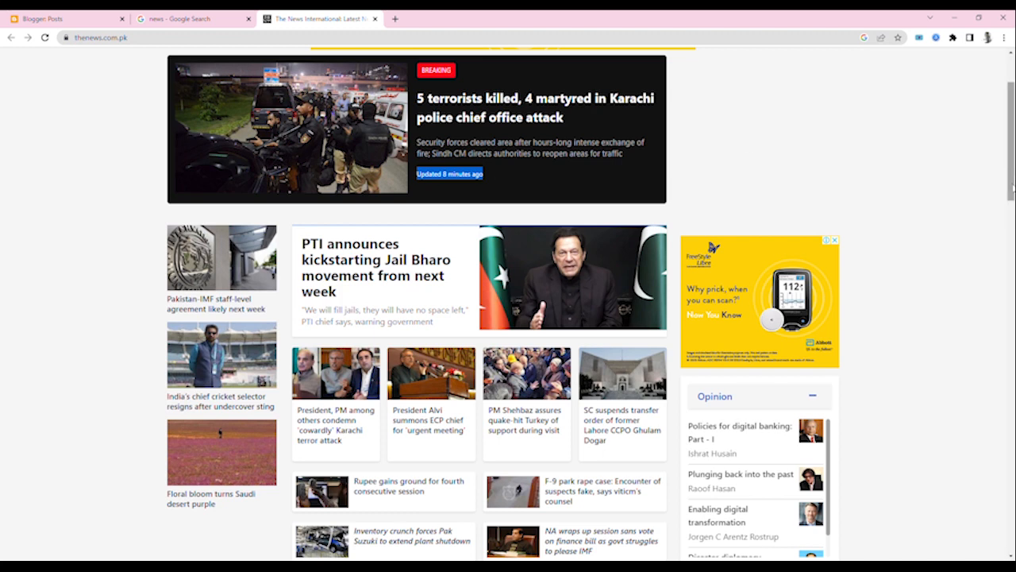
{"action": "mouse_move", "coordinate": [1009, 176]}
{"action": "left_mouse_down"}
{"action": "mouse_move", "coordinate": [1010, 258]}
{"action": "mouse_move", "coordinate": [1012, 187]}
{"action": "left_mouse_up"}
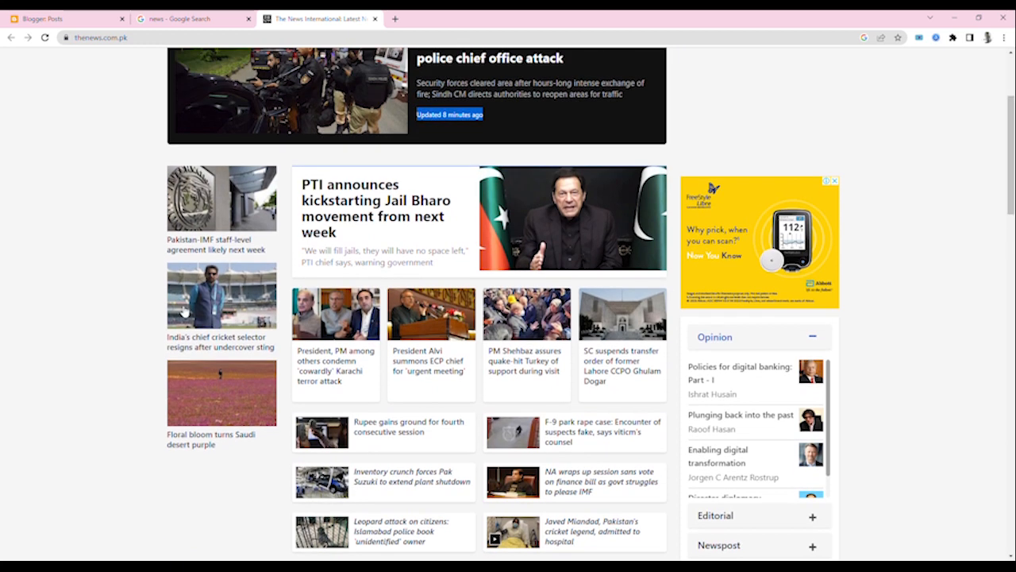
- Open the article "PTI announces kickstarting Jail Bharo movement from next week" and review its page from header to footer
{"action": "left_click", "coordinate": [359, 219]}
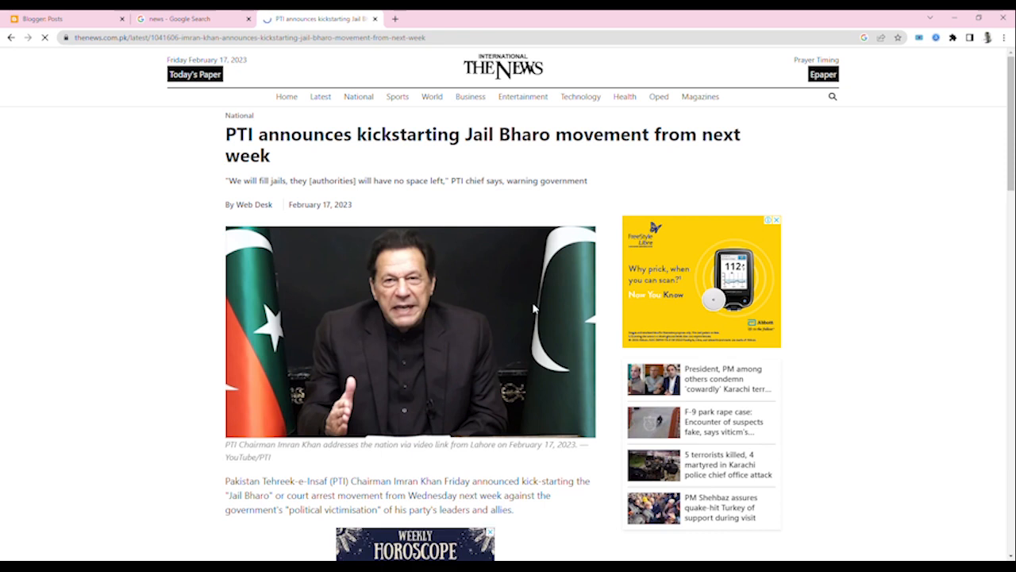
{"action": "left_click_drag", "start_coordinate": [1010, 77], "coordinate": [1011, 107]}
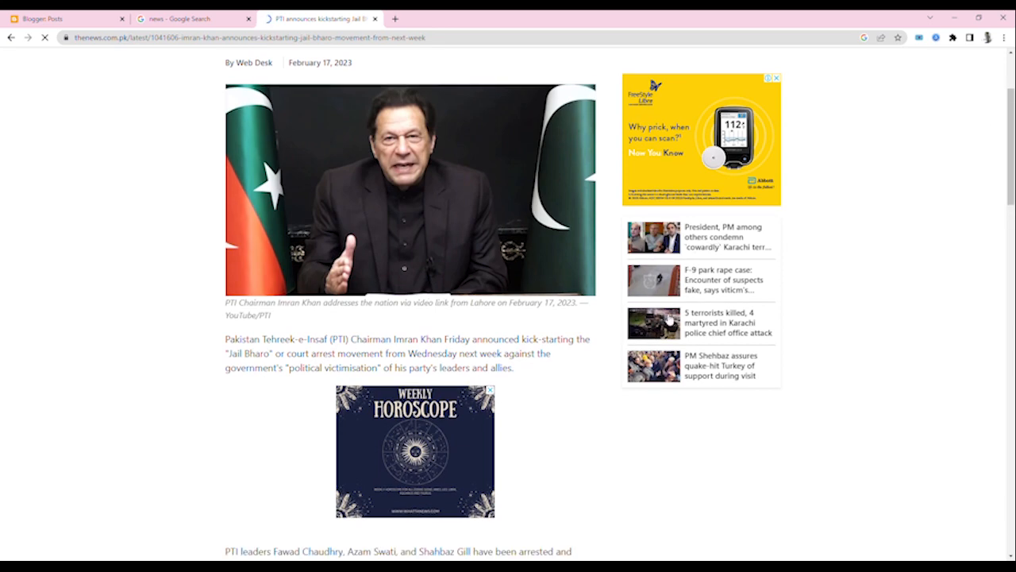
{"action": "left_click_drag", "start_coordinate": [1011, 147], "coordinate": [1014, 170]}
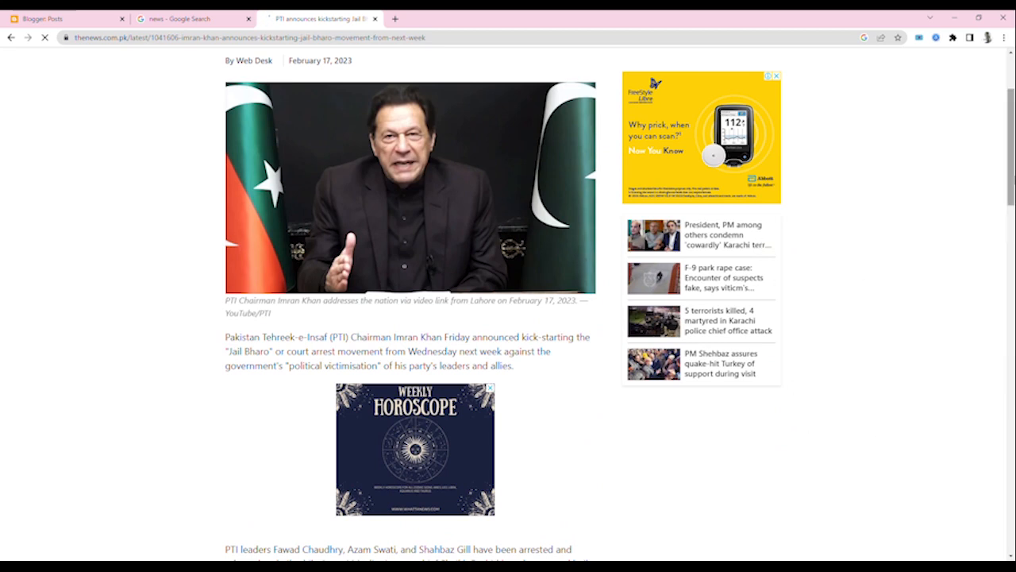
{"action": "left_click_drag", "start_coordinate": [1012, 155], "coordinate": [1012, 449]}
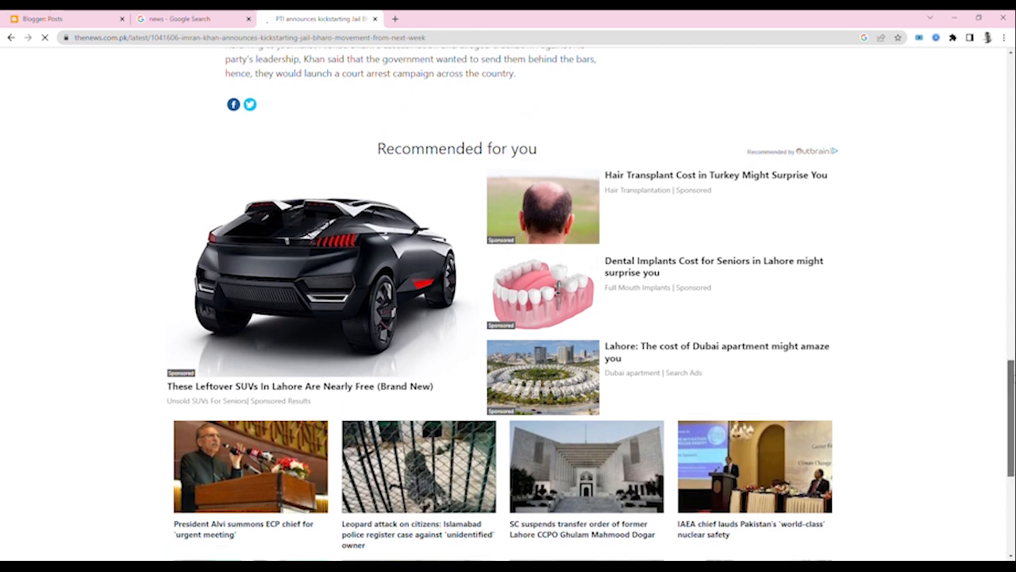
{"action": "left_click_drag", "start_coordinate": [1012, 417], "coordinate": [1013, 479]}
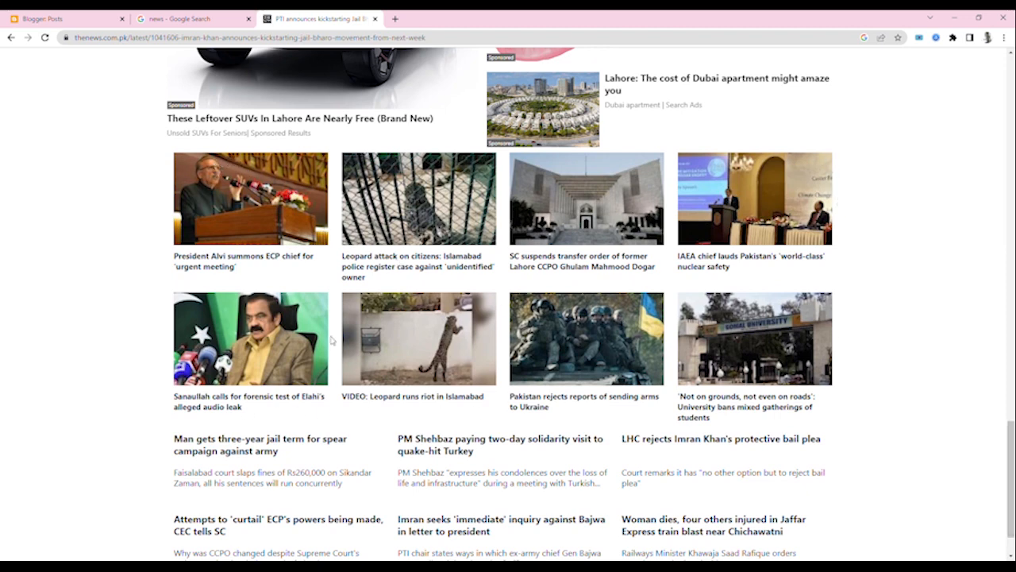
{"action": "left_click_drag", "start_coordinate": [1012, 430], "coordinate": [1012, 445]}
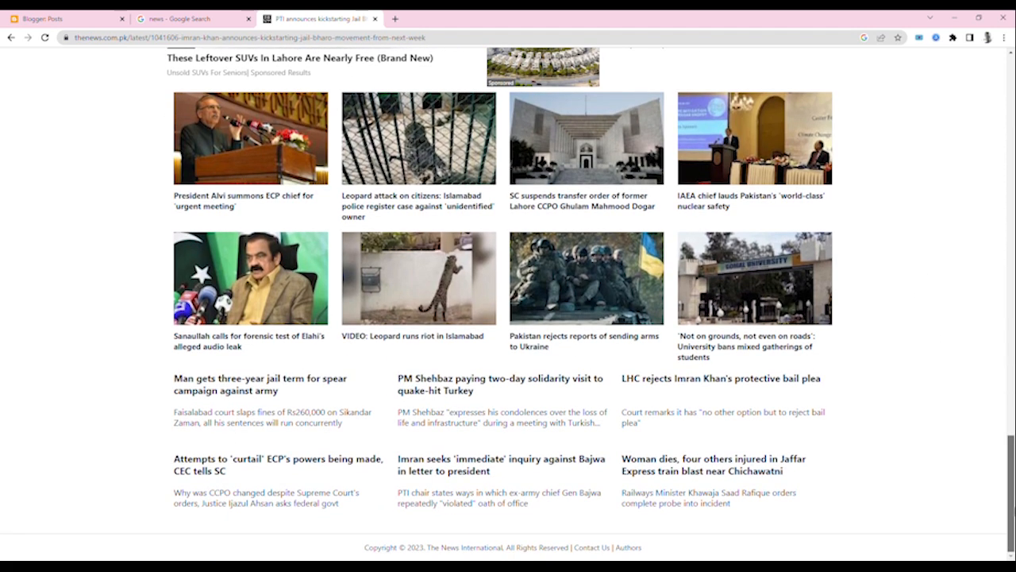
{"action": "left_click_drag", "start_coordinate": [1012, 444], "coordinate": [1011, 96]}
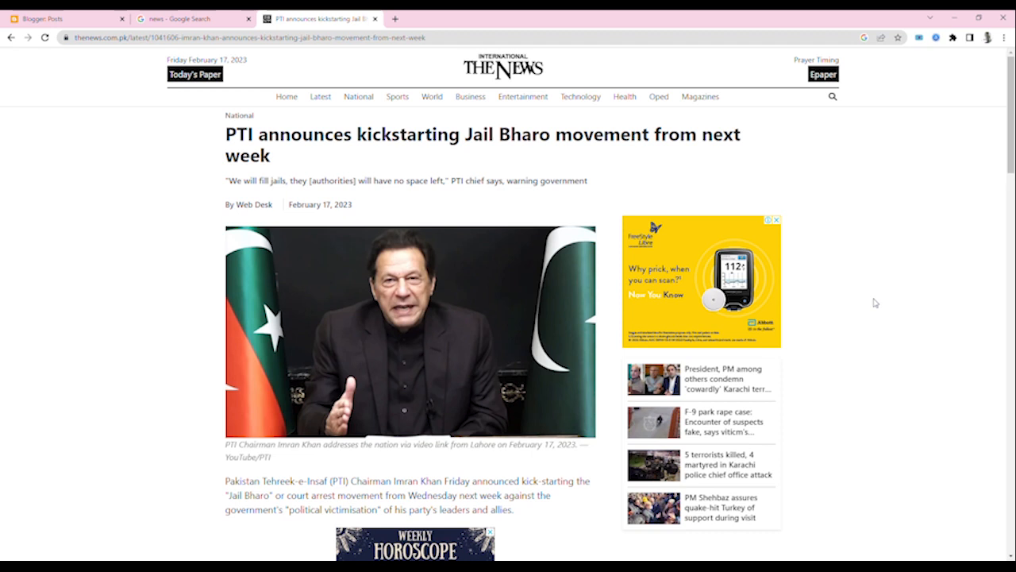
- Browse the news site's Technology section and open the article "Five ways AI can boost your business"
{"action": "left_click", "coordinate": [587, 99]}
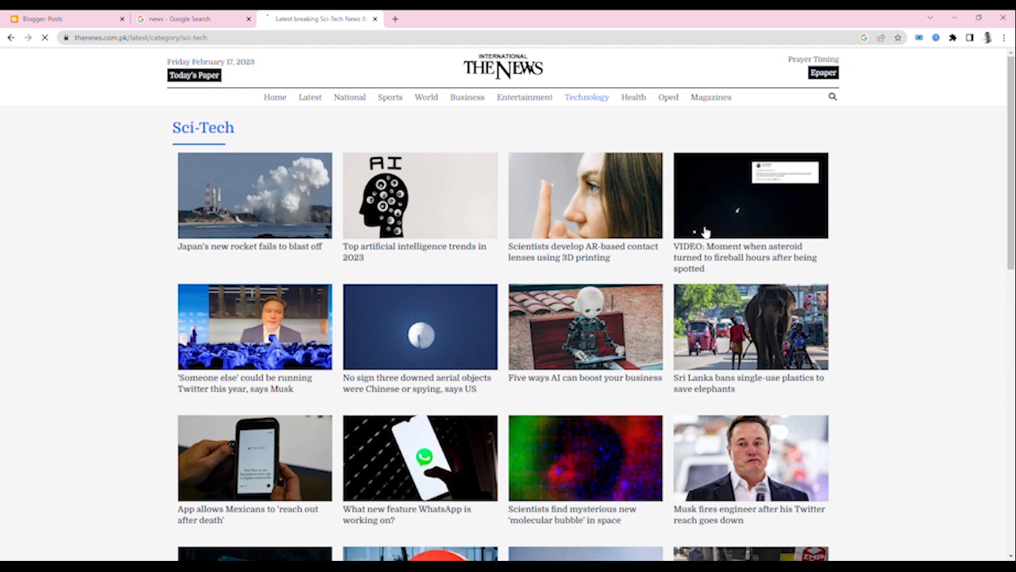
{"action": "scroll", "coordinate": [588, 350], "scroll_direction": "down", "scroll_amount": 5}
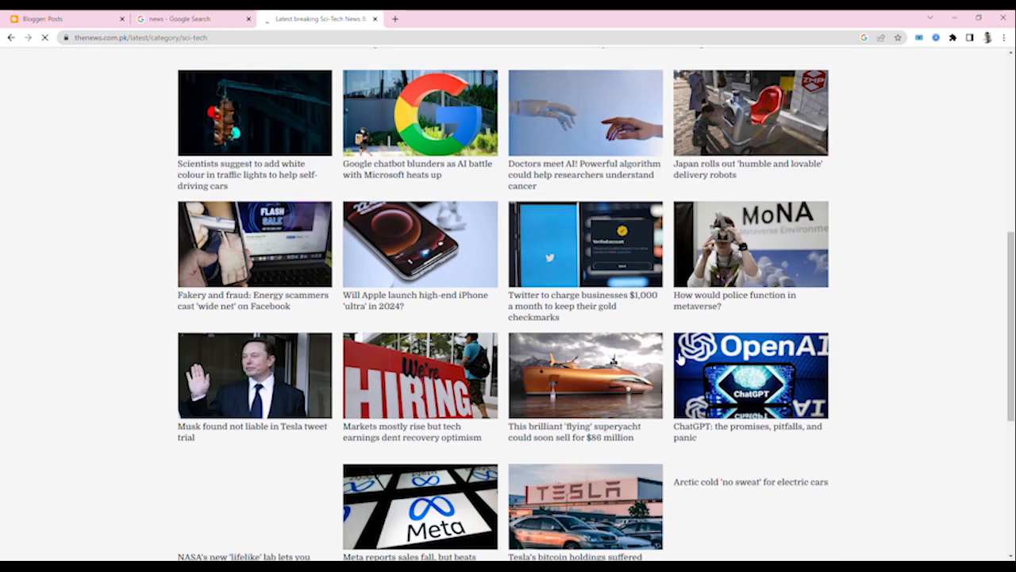
{"action": "scroll", "coordinate": [676, 359], "scroll_direction": "up", "scroll_amount": 6}
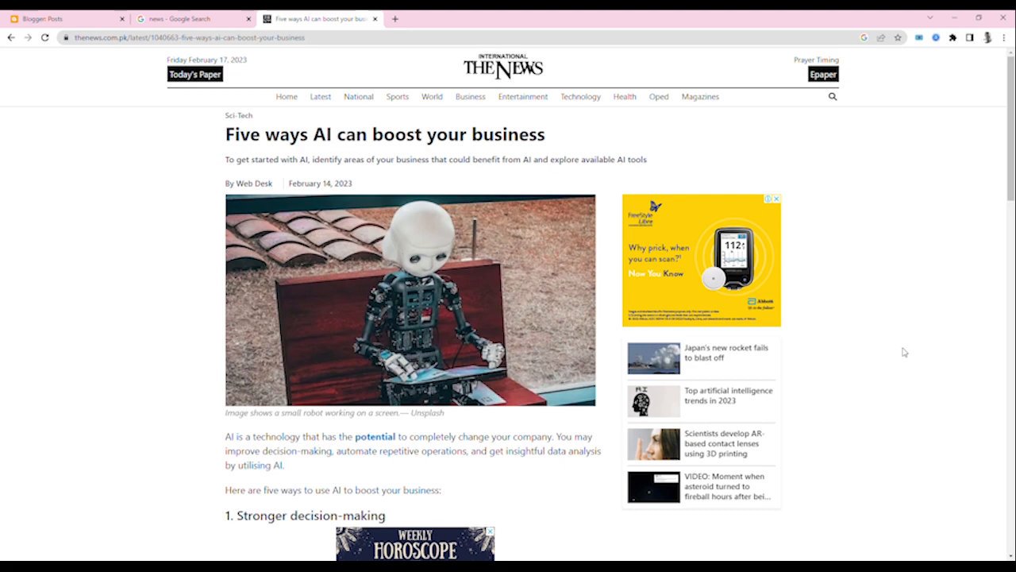
{"action": "mouse_move", "coordinate": [1011, 168]}
{"action": "left_mouse_down"}
{"action": "mouse_move", "coordinate": [1011, 539]}
{"action": "mouse_move", "coordinate": [1012, 166]}
{"action": "left_mouse_up"}
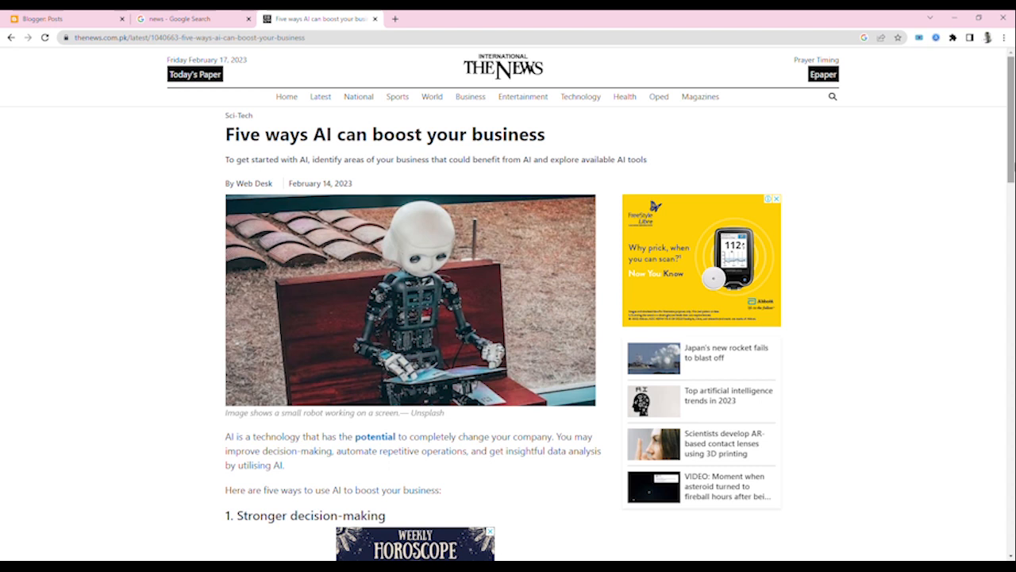
- View the related articles "Japan's new rocket fails to blast off" and "Floral bloom turns Saudi desert purple"
{"action": "left_click", "coordinate": [719, 347]}
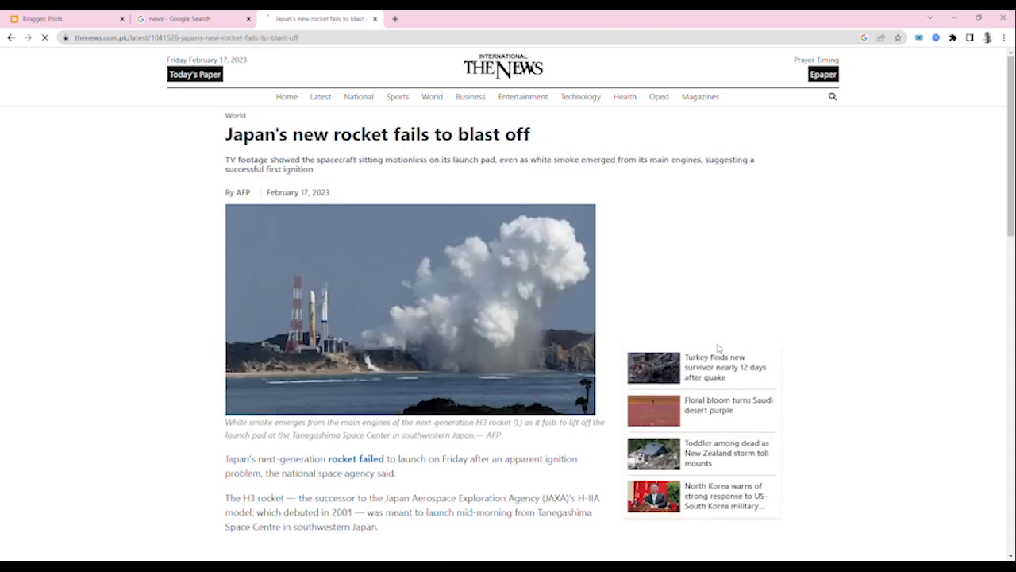
{"action": "scroll", "coordinate": [776, 450], "scroll_direction": "down", "scroll_amount": 5}
{"action": "scroll", "coordinate": [776, 445], "scroll_direction": "up", "scroll_amount": 5}
{"action": "left_click", "coordinate": [714, 409]}
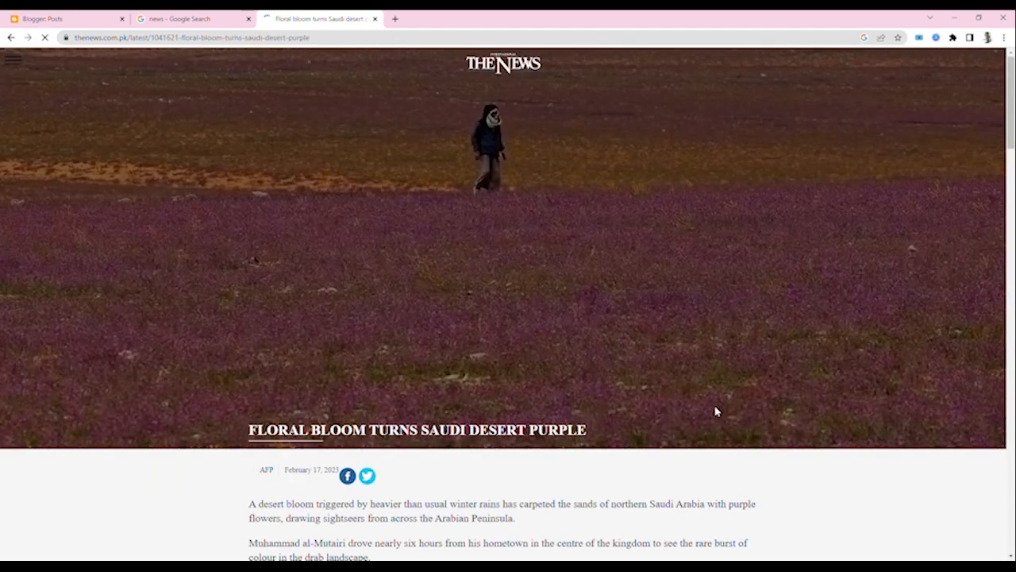
{"action": "scroll", "coordinate": [714, 411], "scroll_direction": "down", "scroll_amount": 5}
{"action": "scroll", "coordinate": [721, 411], "scroll_direction": "down", "scroll_amount": 10}
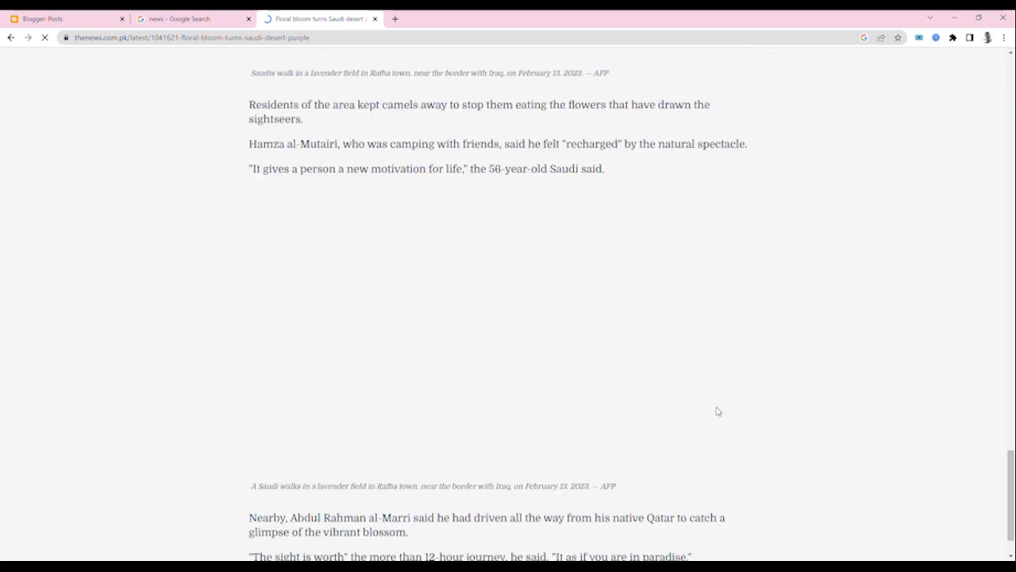
{"action": "scroll", "coordinate": [721, 414], "scroll_direction": "up", "scroll_amount": 20}
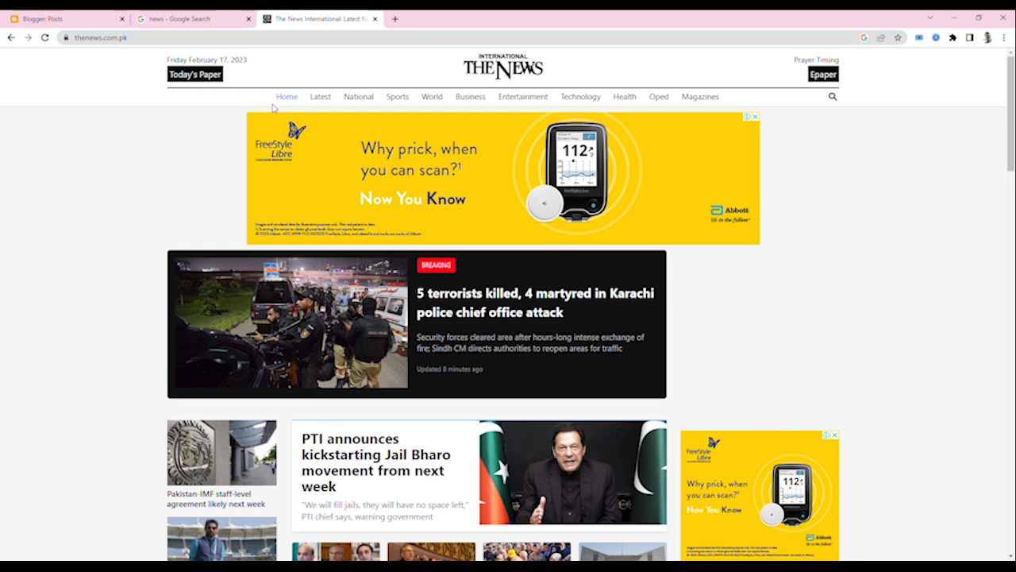
- Switch back to Blogger and examine the gadget sections in the Layout of Test Blog For Education
{"action": "left_click", "coordinate": [32, 19]}
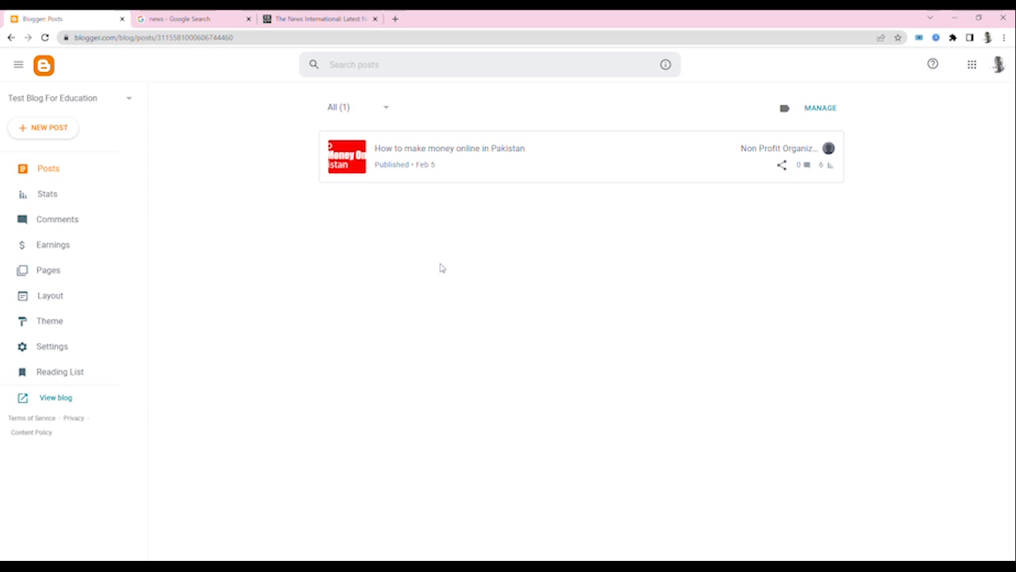
{"action": "left_click", "coordinate": [70, 298]}
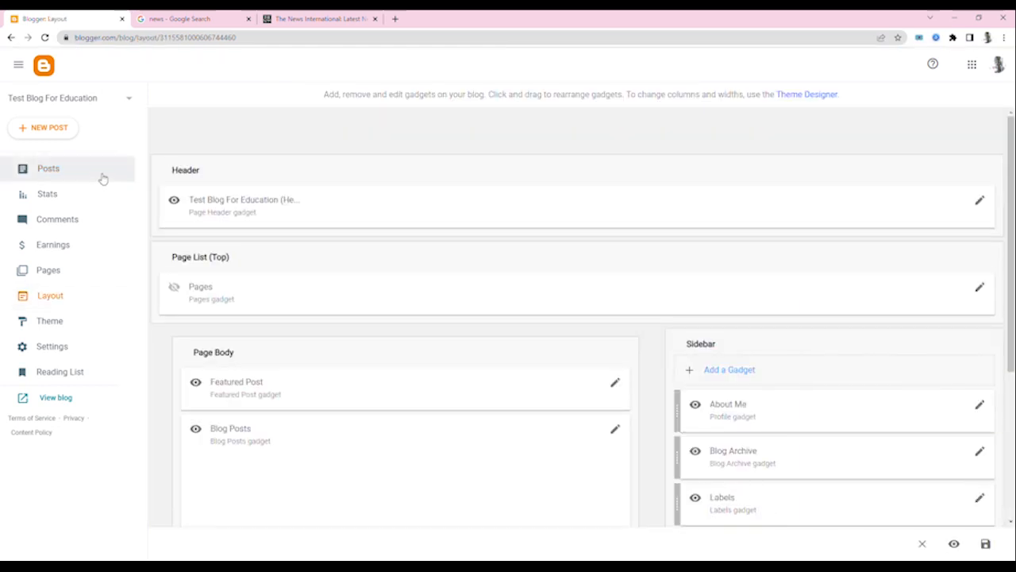
{"action": "left_click", "coordinate": [79, 179]}
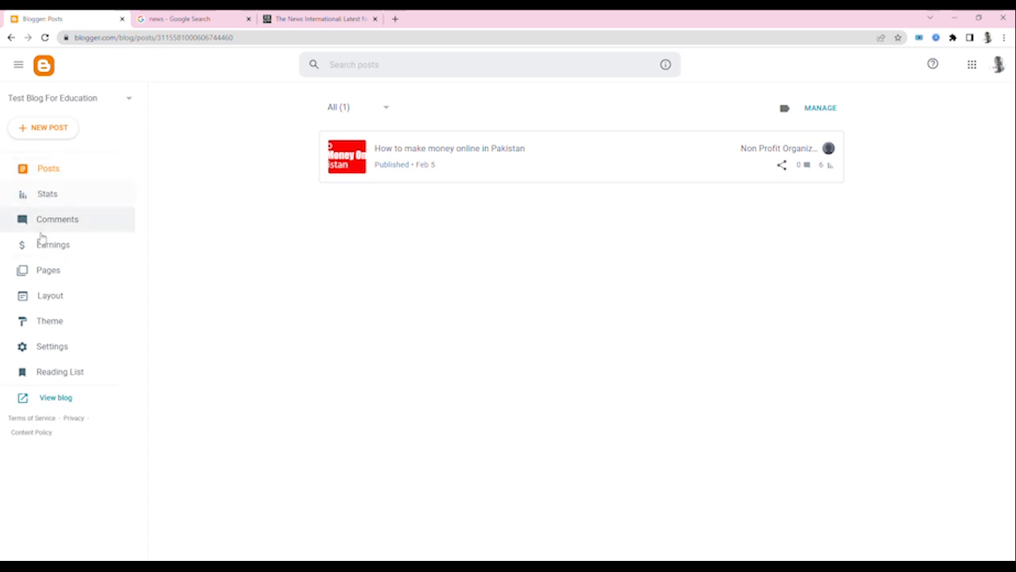
{"action": "left_click", "coordinate": [59, 299]}
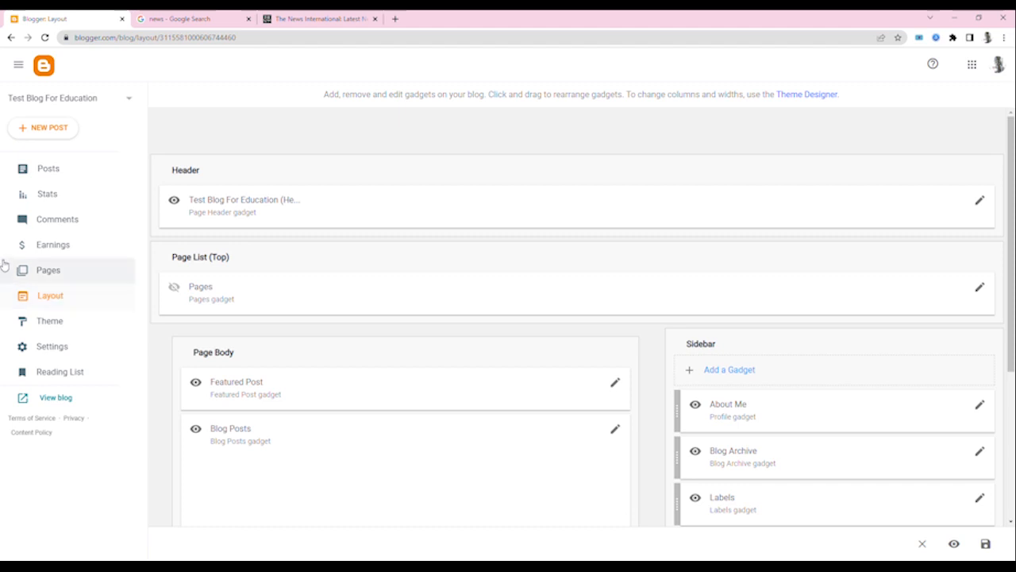
{"action": "scroll", "coordinate": [770, 298], "scroll_direction": "down", "scroll_amount": 3}
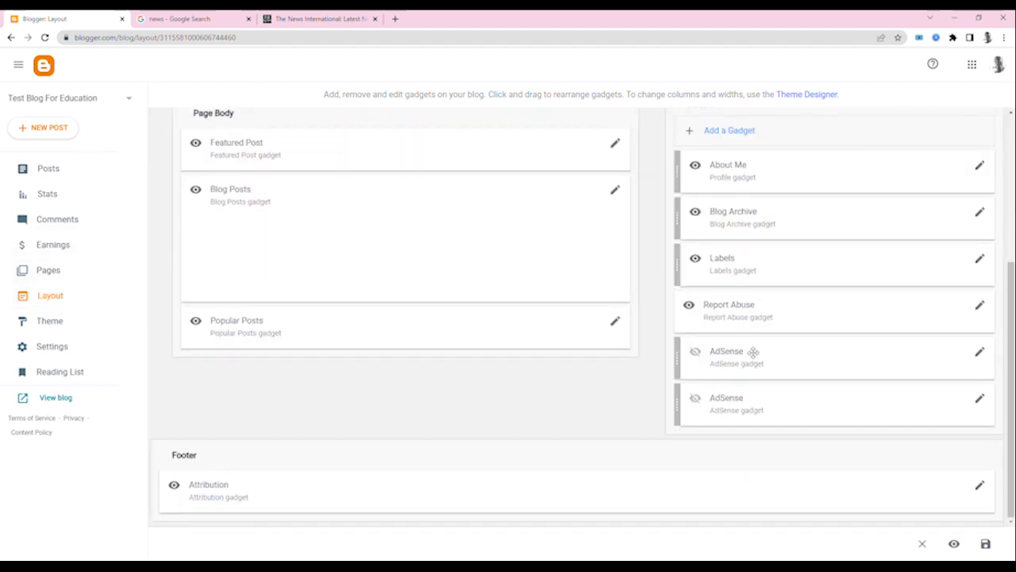
{"action": "scroll", "coordinate": [754, 351], "scroll_direction": "up", "scroll_amount": 3}
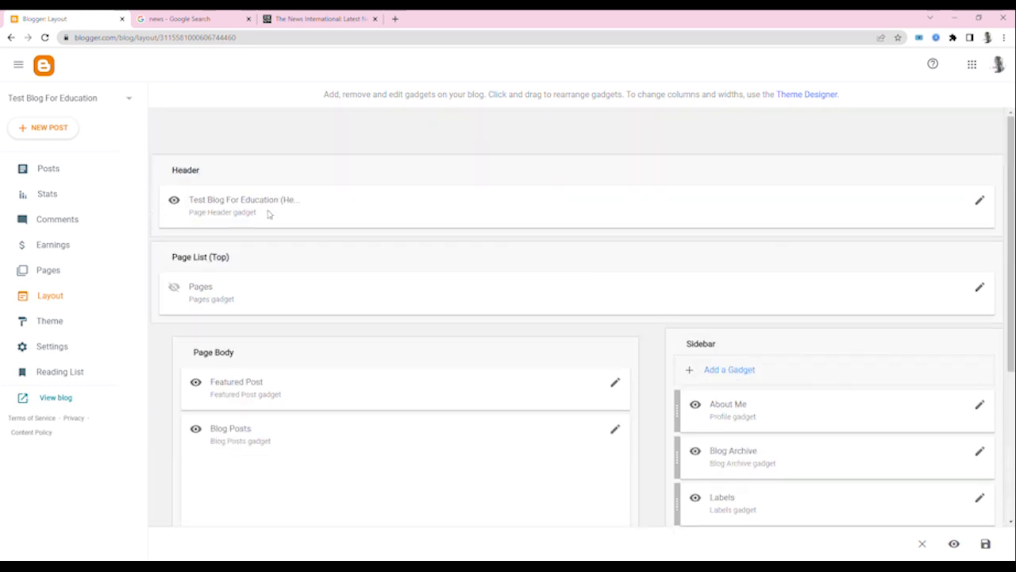
- Open the Page Header gadget's configuration and examine its blog title and description fields
{"action": "left_click", "coordinate": [981, 204]}
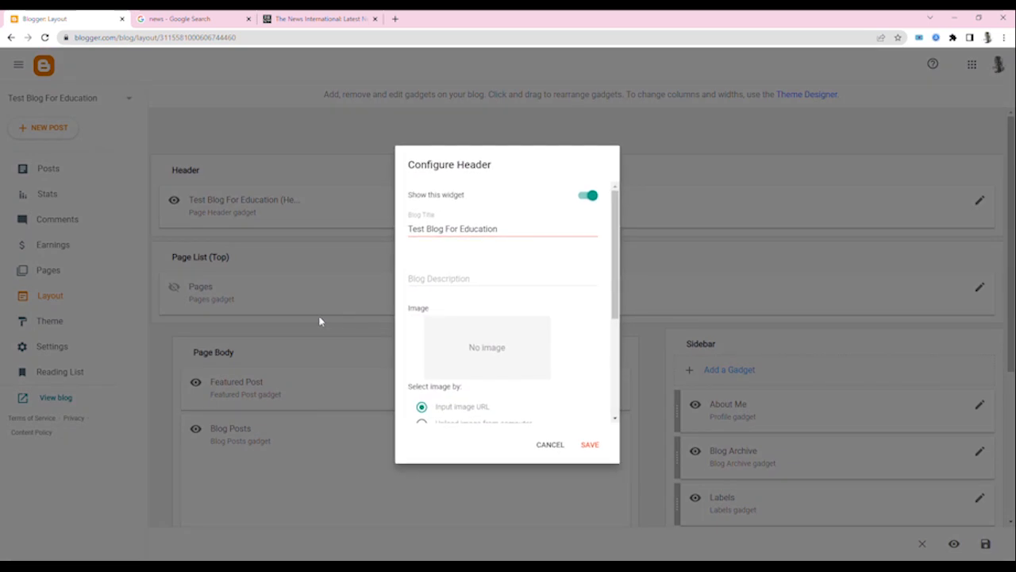
{"action": "triple_click", "coordinate": [439, 230]}
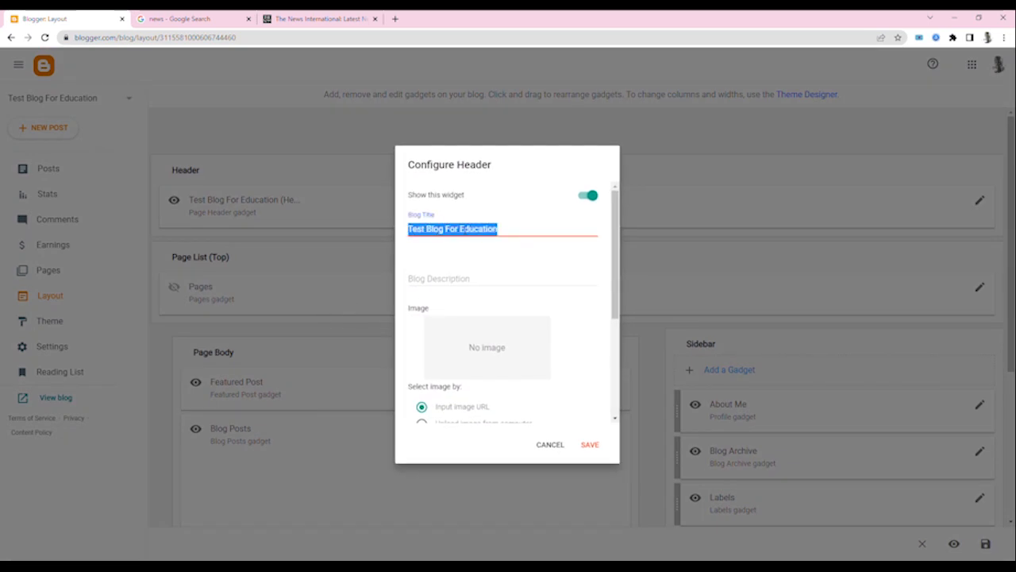
{"action": "left_click", "coordinate": [466, 279]}
{"action": "scroll", "coordinate": [524, 326], "scroll_direction": "down", "scroll_amount": 1}
{"action": "scroll", "coordinate": [520, 301], "scroll_direction": "down", "scroll_amount": 3}
{"action": "scroll", "coordinate": [512, 294], "scroll_direction": "up", "scroll_amount": 5}
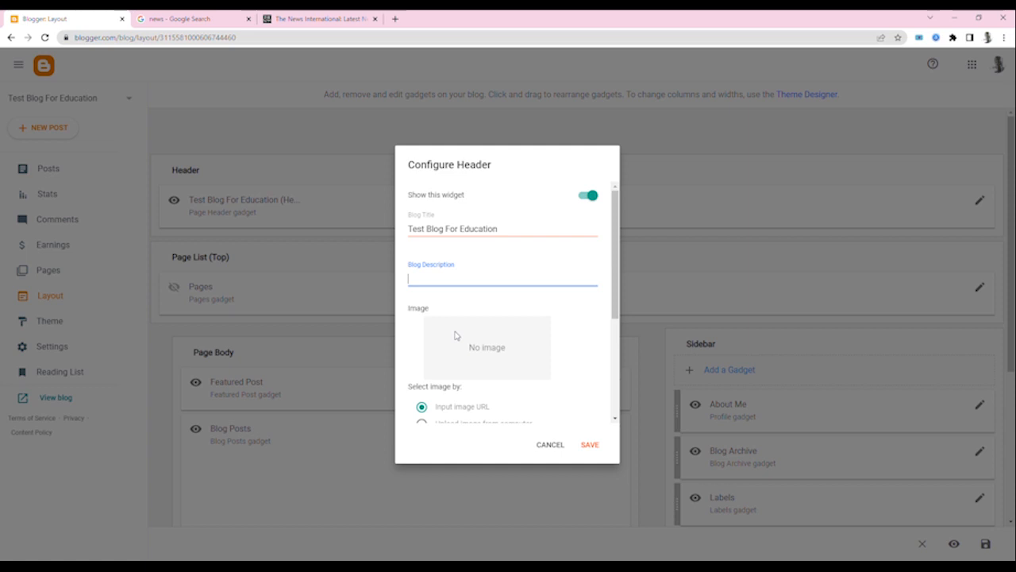
- Examine the header's image source, image URL, image placement and Shrink to fit options
{"action": "left_click", "coordinate": [458, 269]}
{"action": "left_click_drag", "start_coordinate": [615, 286], "coordinate": [612, 328]}
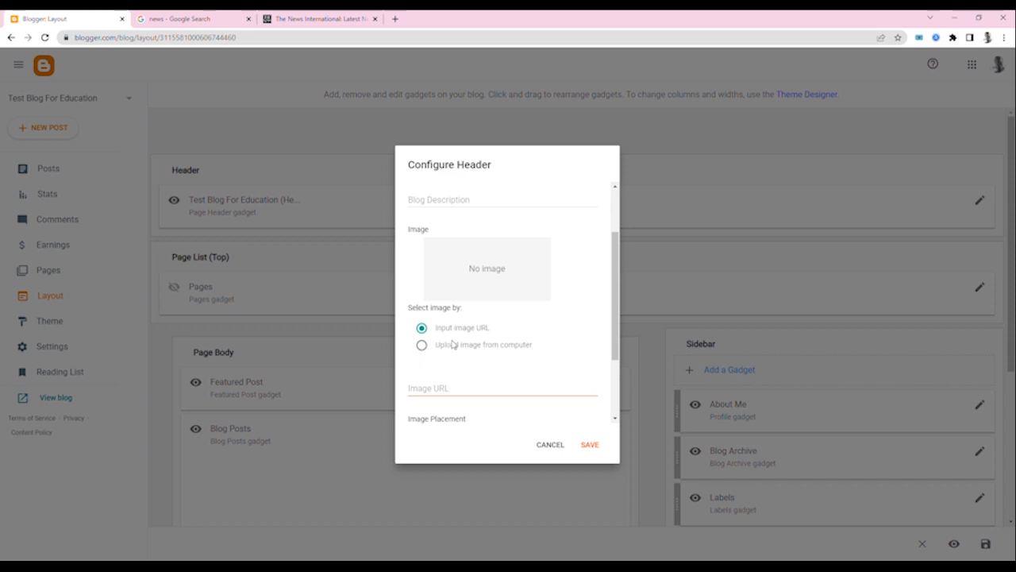
{"action": "left_click", "coordinate": [445, 387]}
{"action": "scroll", "coordinate": [514, 391], "scroll_direction": "down", "scroll_amount": 1}
{"action": "scroll", "coordinate": [514, 391], "scroll_direction": "down", "scroll_amount": 1}
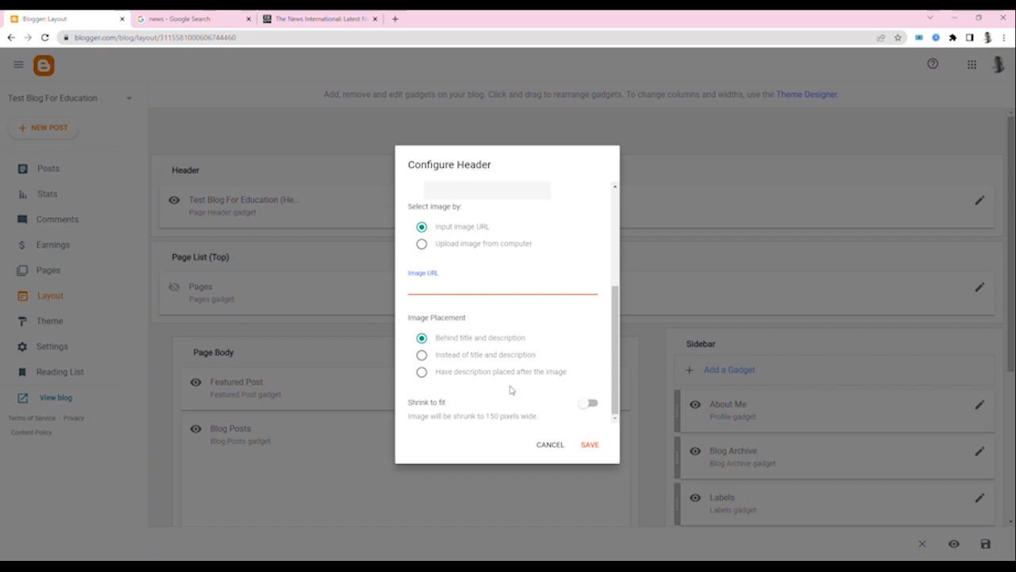
- Check the Shrink to fit setting and its description, and leave the header configuration without saving
{"action": "left_click", "coordinate": [419, 409]}
{"action": "triple_click", "coordinate": [418, 409]}
{"action": "left_click", "coordinate": [588, 404]}
{"action": "left_click", "coordinate": [589, 406]}
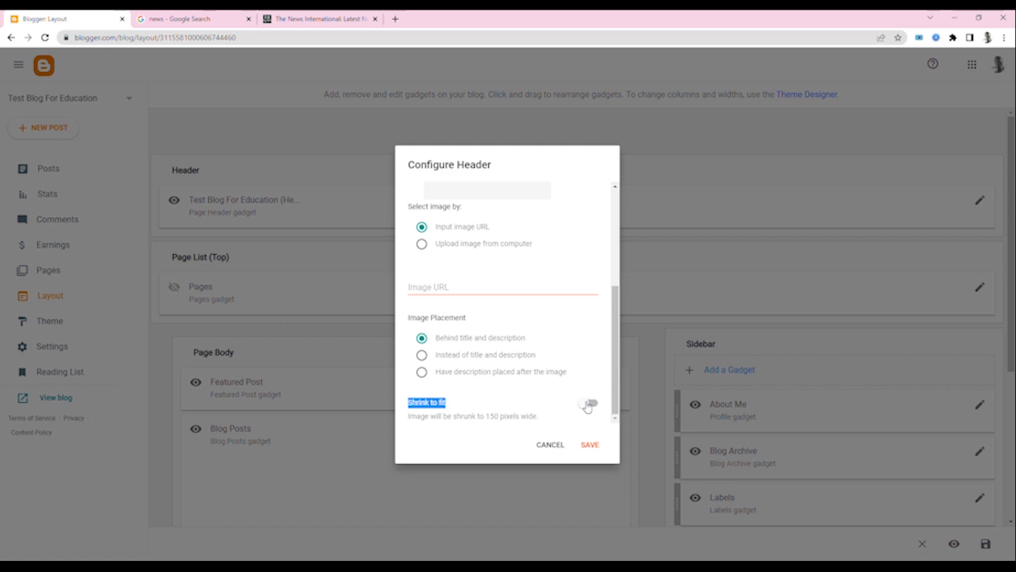
{"action": "key", "text": "Escape"}
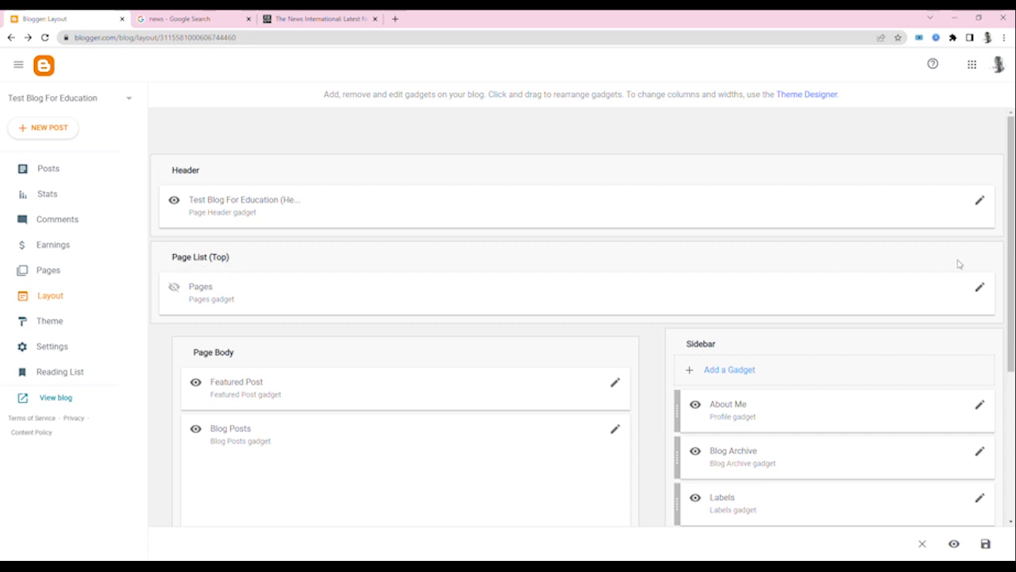
- Examine the Page List gadget's title field and page list options, and close its configuration without saving
{"action": "left_click", "coordinate": [980, 288]}
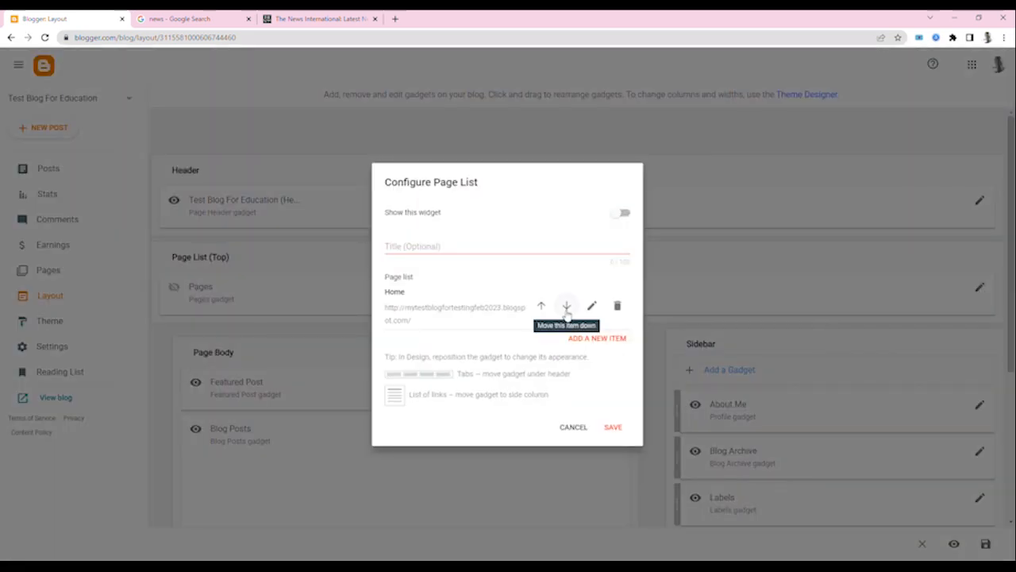
{"action": "left_click", "coordinate": [423, 249]}
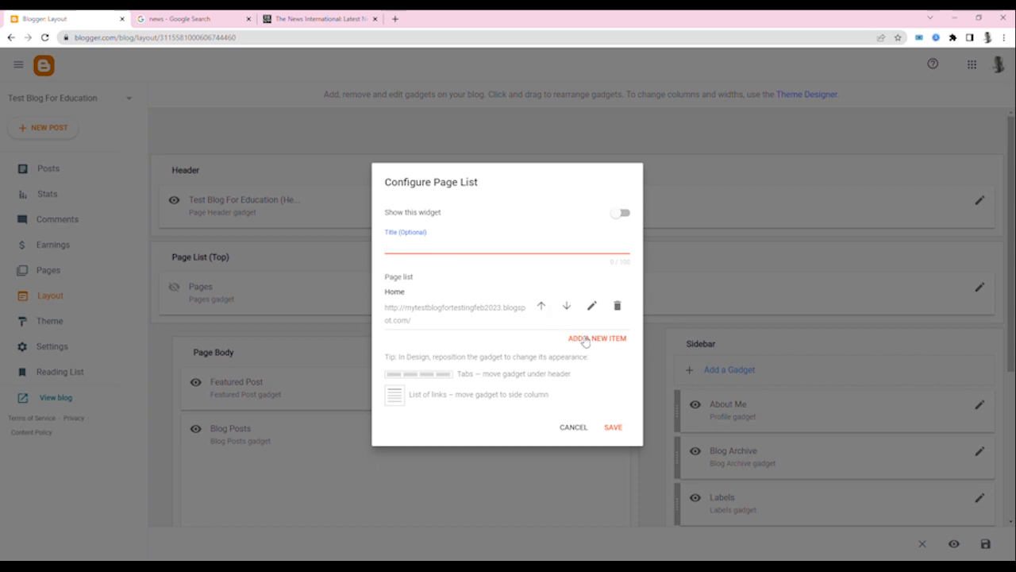
{"action": "left_click", "coordinate": [575, 429]}
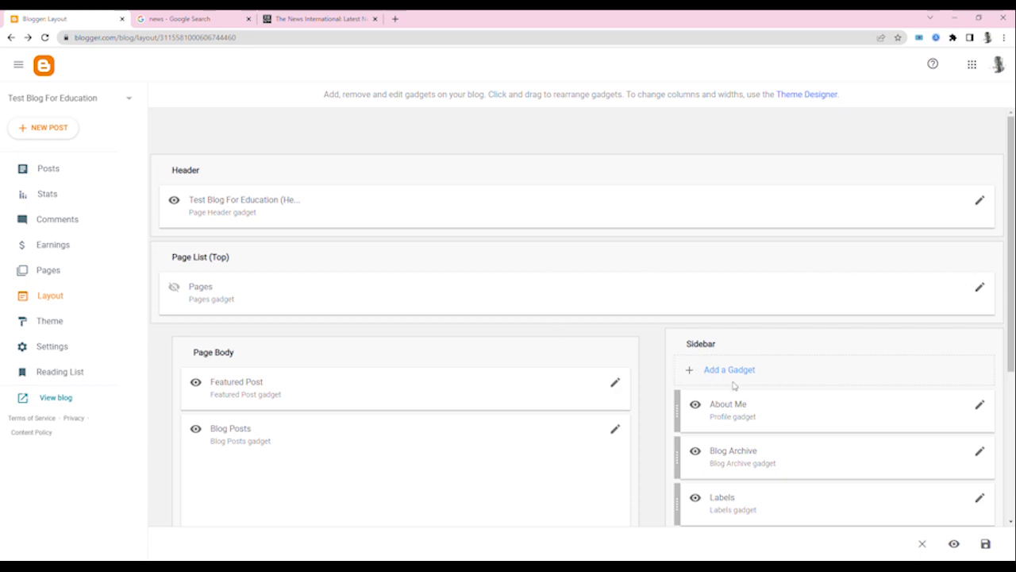
- Look over the gadgets in the Sidebar, Page Body and Footer sections of the layout
{"action": "scroll", "coordinate": [734, 385], "scroll_direction": "down", "scroll_amount": 3}
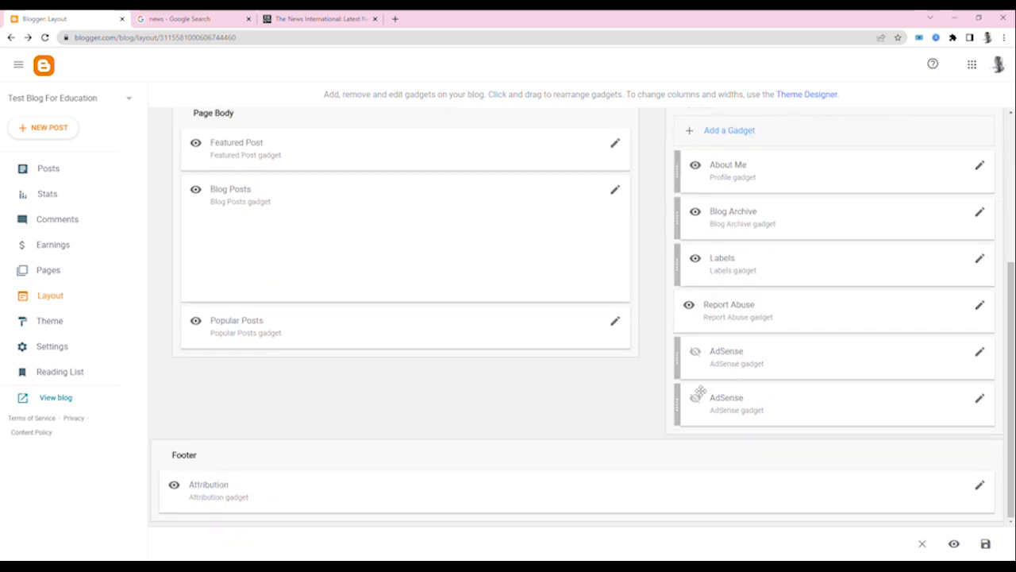
{"action": "scroll", "coordinate": [734, 385], "scroll_direction": "up", "scroll_amount": 3}
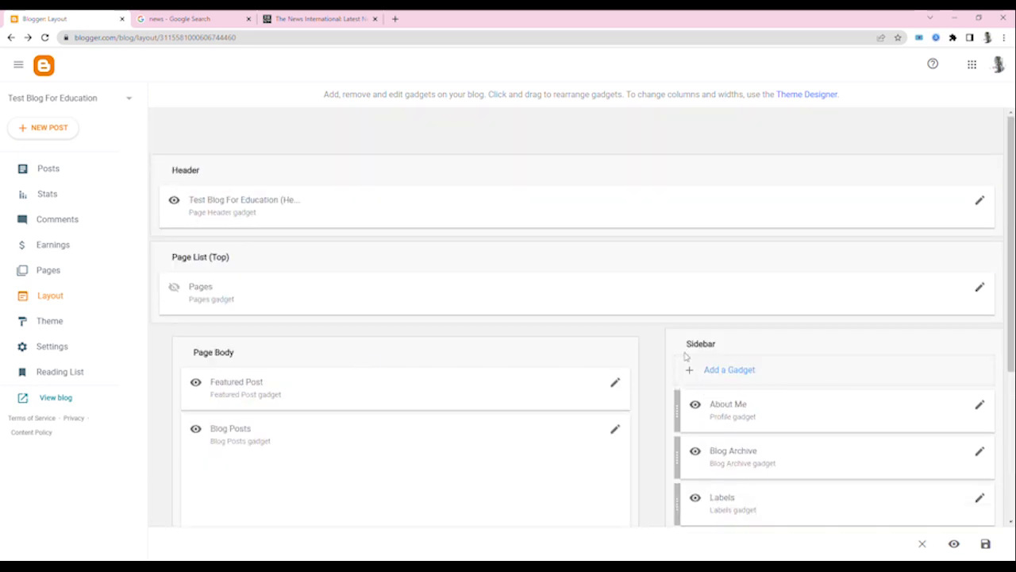
{"action": "scroll", "coordinate": [757, 403], "scroll_direction": "down", "scroll_amount": 1}
{"action": "scroll", "coordinate": [757, 402], "scroll_direction": "down", "scroll_amount": 2}
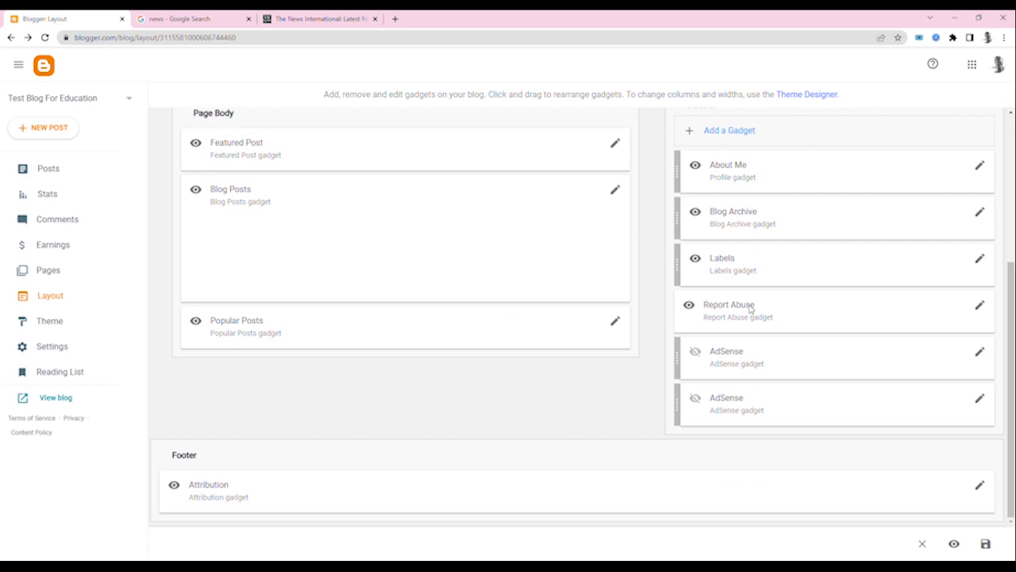
{"action": "scroll", "coordinate": [753, 306], "scroll_direction": "up", "scroll_amount": 3}
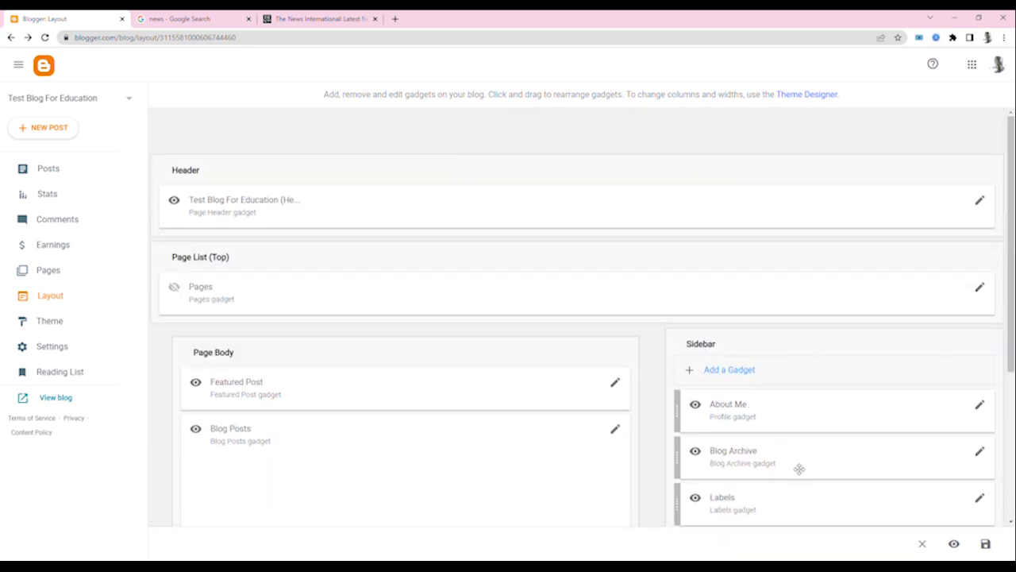
- Inspect the configuration of the first AdSense gadget in the Sidebar and close it without saving
{"action": "scroll", "coordinate": [846, 494], "scroll_direction": "down", "scroll_amount": 3}
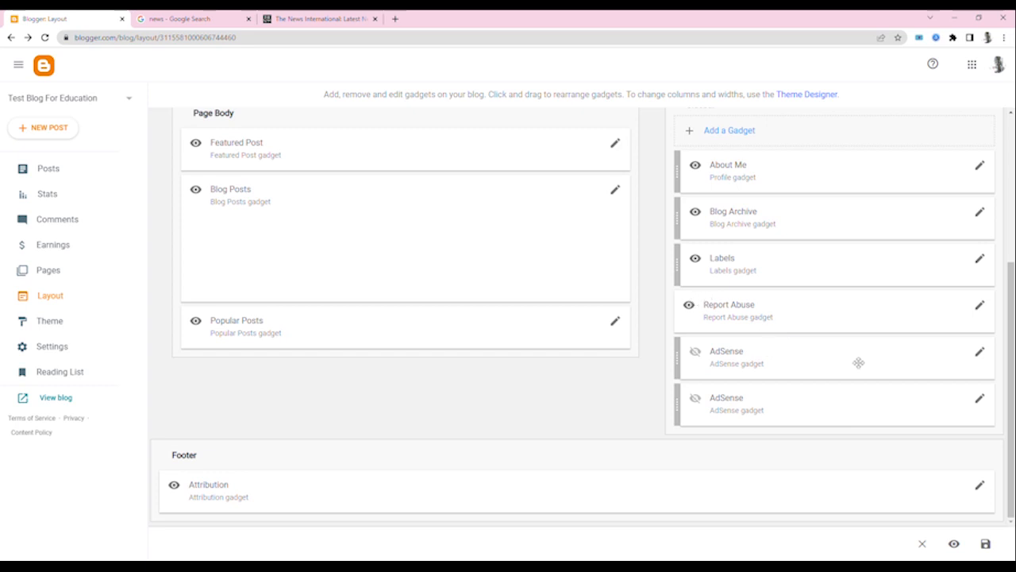
{"action": "left_click", "coordinate": [980, 354]}
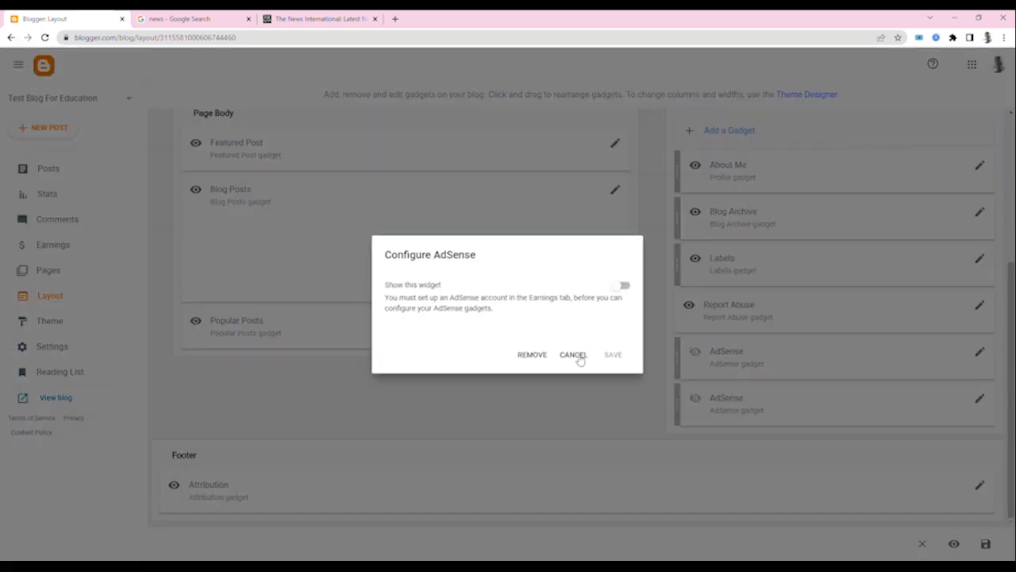
{"action": "left_click", "coordinate": [574, 355]}
- Browse the gadgets that can be added to the Sidebar and close the list without choosing one
{"action": "scroll", "coordinate": [856, 407], "scroll_direction": "up", "scroll_amount": 3}
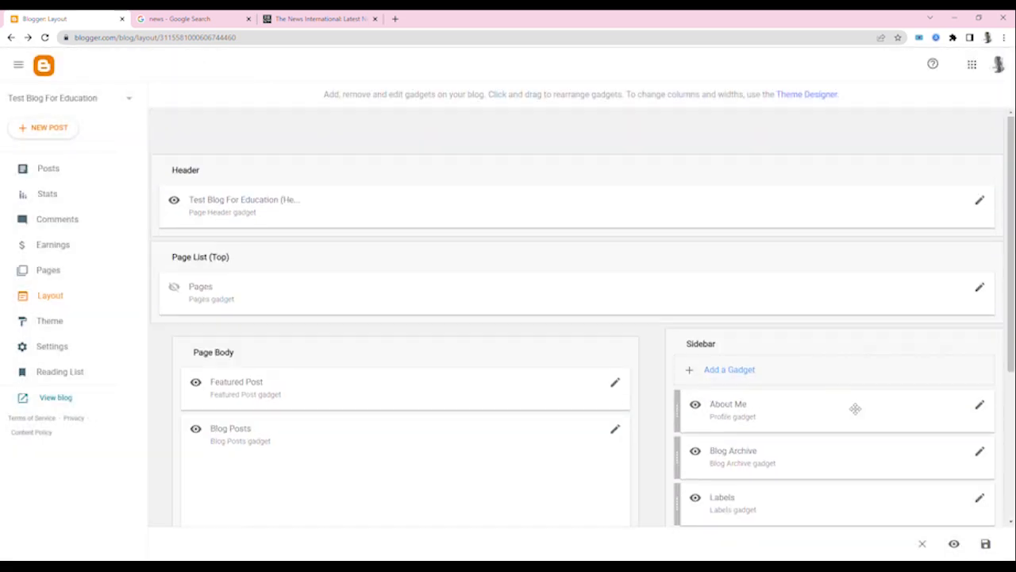
{"action": "left_click", "coordinate": [739, 380]}
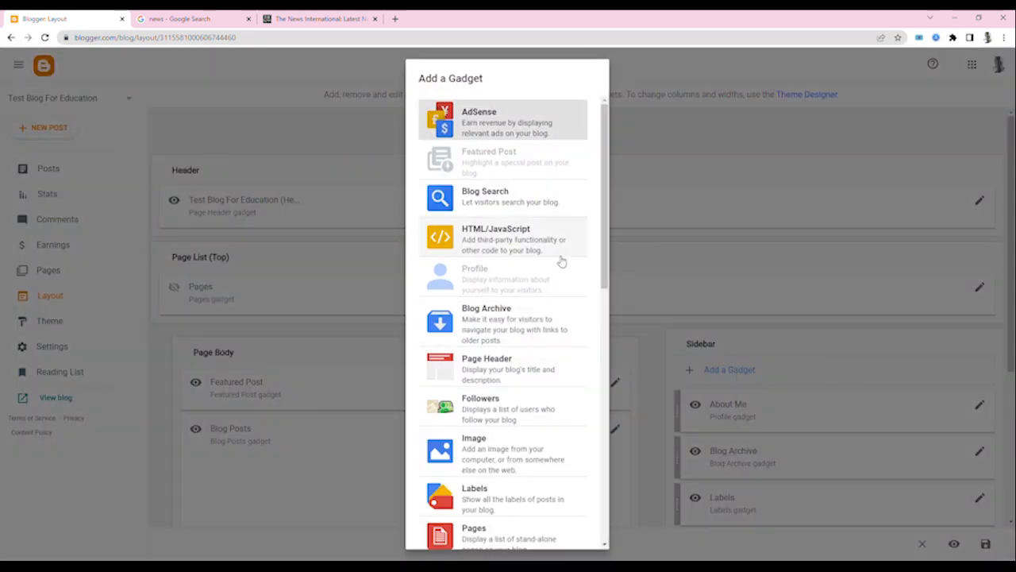
{"action": "scroll", "coordinate": [555, 286], "scroll_direction": "down", "scroll_amount": 5}
{"action": "scroll", "coordinate": [554, 297], "scroll_direction": "down", "scroll_amount": 2}
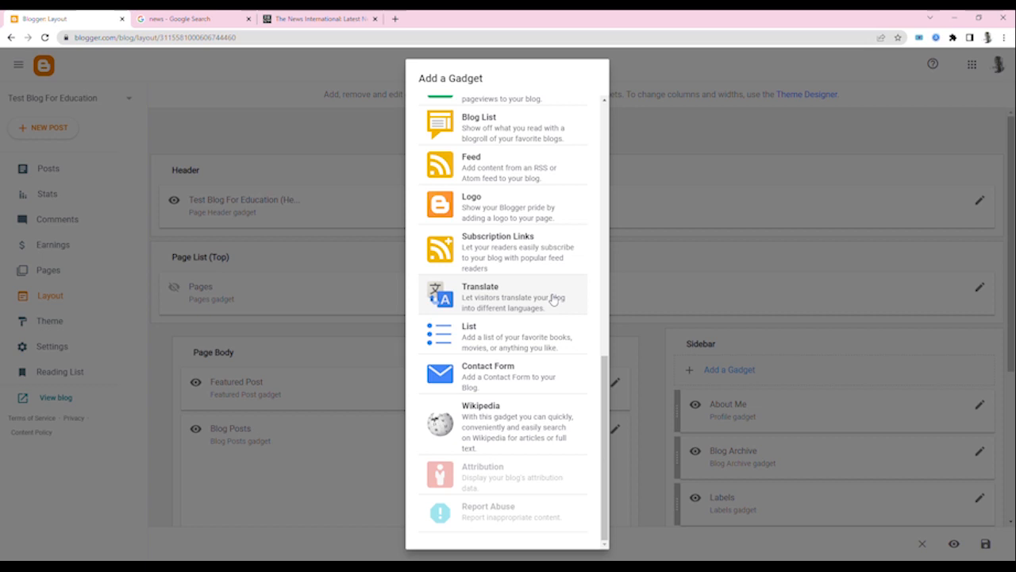
{"action": "scroll", "coordinate": [558, 287], "scroll_direction": "up", "scroll_amount": 10}
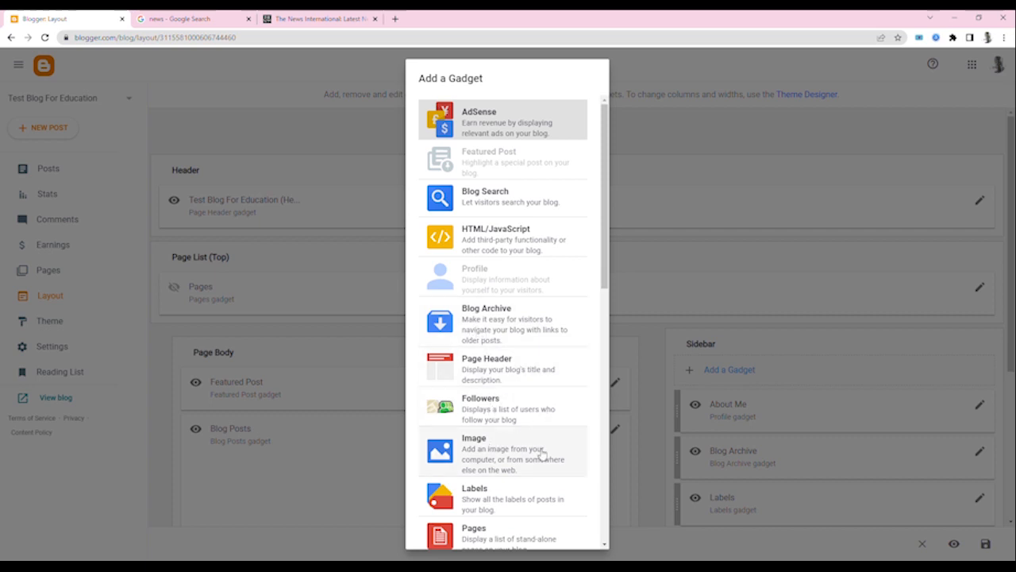
{"action": "scroll", "coordinate": [428, 512], "scroll_direction": "down", "scroll_amount": 5}
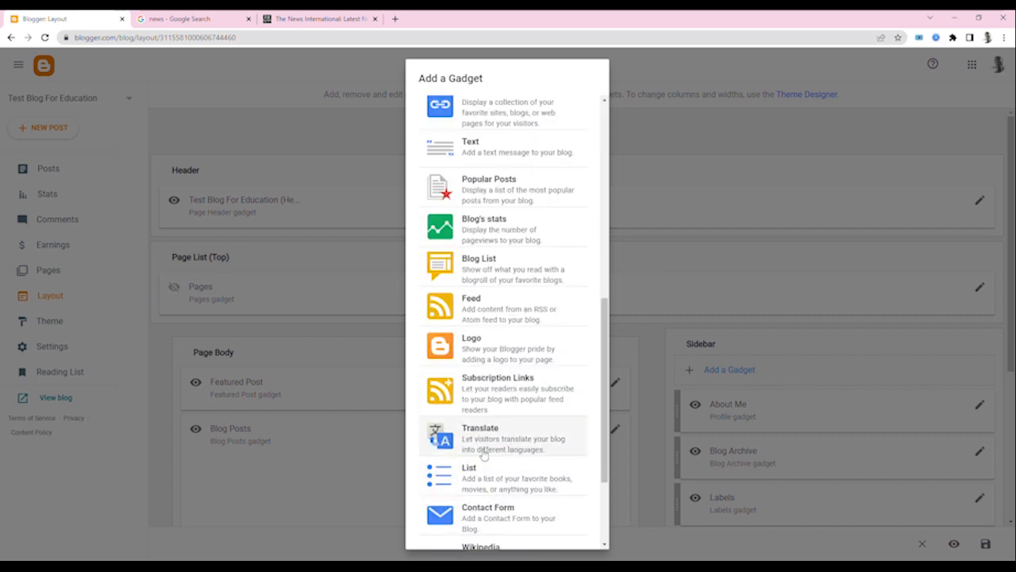
{"action": "scroll", "coordinate": [519, 410], "scroll_direction": "down", "scroll_amount": 4}
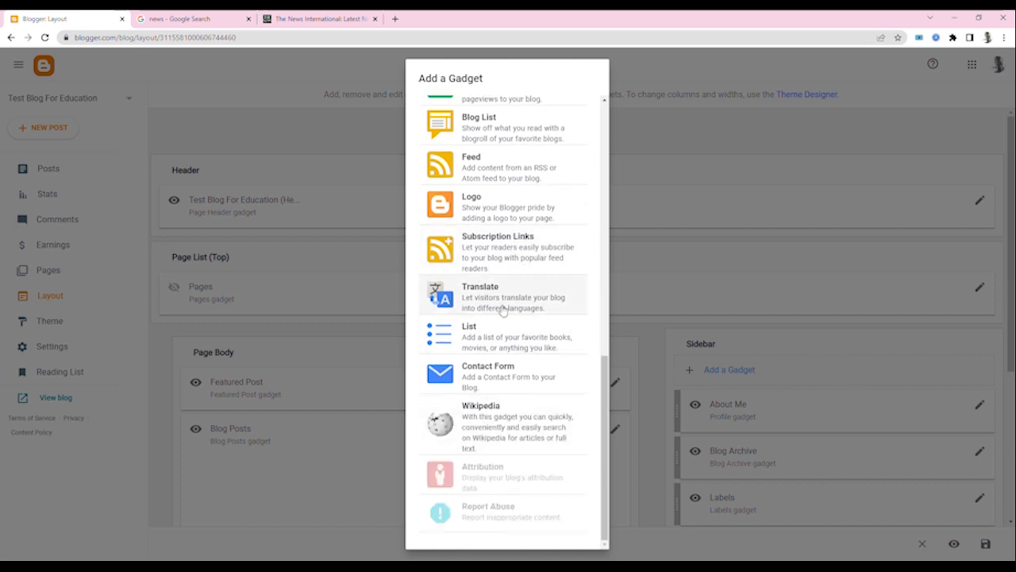
{"action": "left_click", "coordinate": [740, 267]}
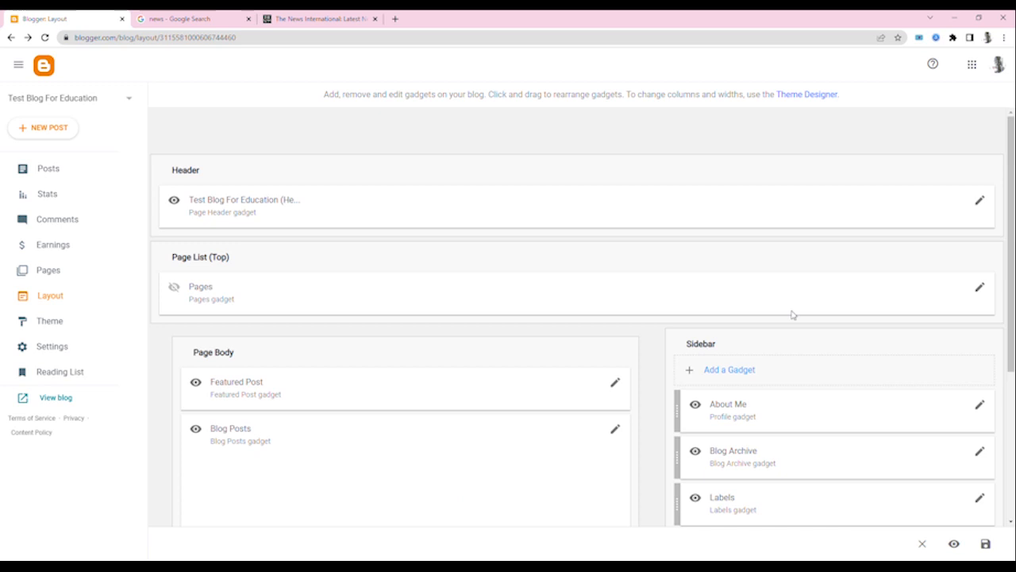
- Inspect the About Me profile gadget's title, about me and location options, and close its configuration without saving
{"action": "scroll", "coordinate": [762, 421], "scroll_direction": "down", "scroll_amount": 3}
{"action": "left_click", "coordinate": [981, 166]}
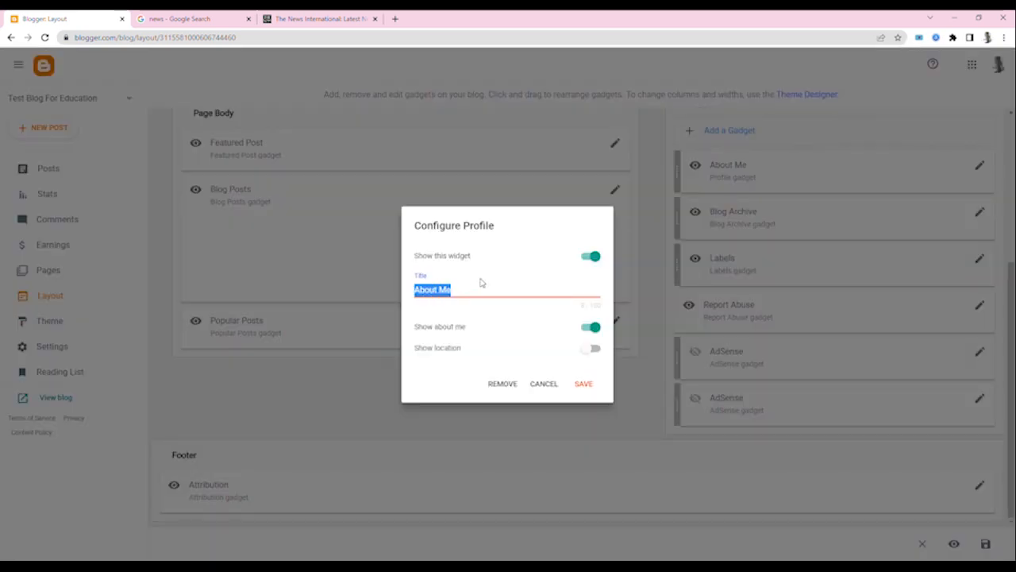
{"action": "left_click", "coordinate": [554, 386]}
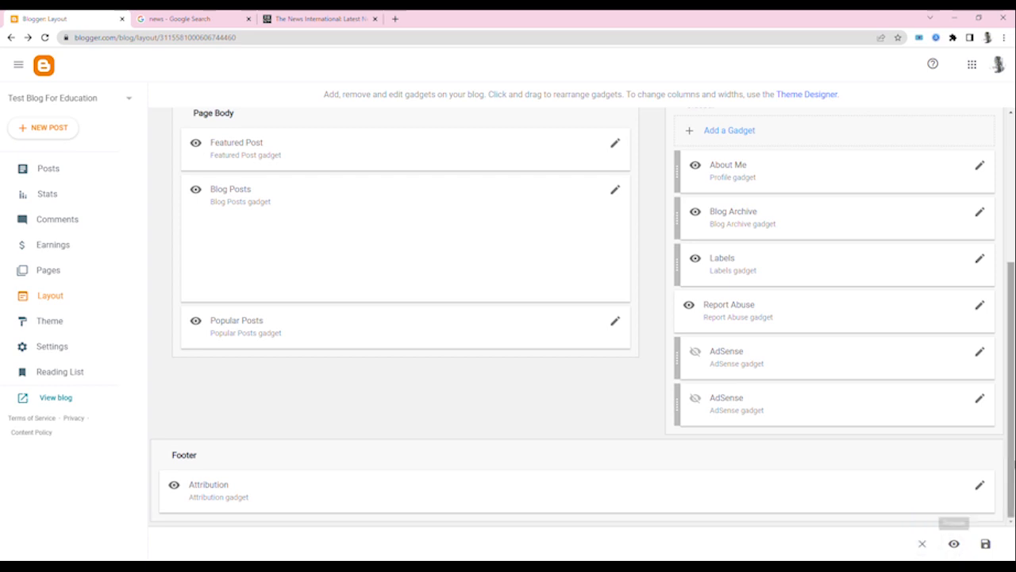
- Open the live Test Blog For Education site and examine its sidebar
{"action": "scroll", "coordinate": [828, 322], "scroll_direction": "up", "scroll_amount": 3}
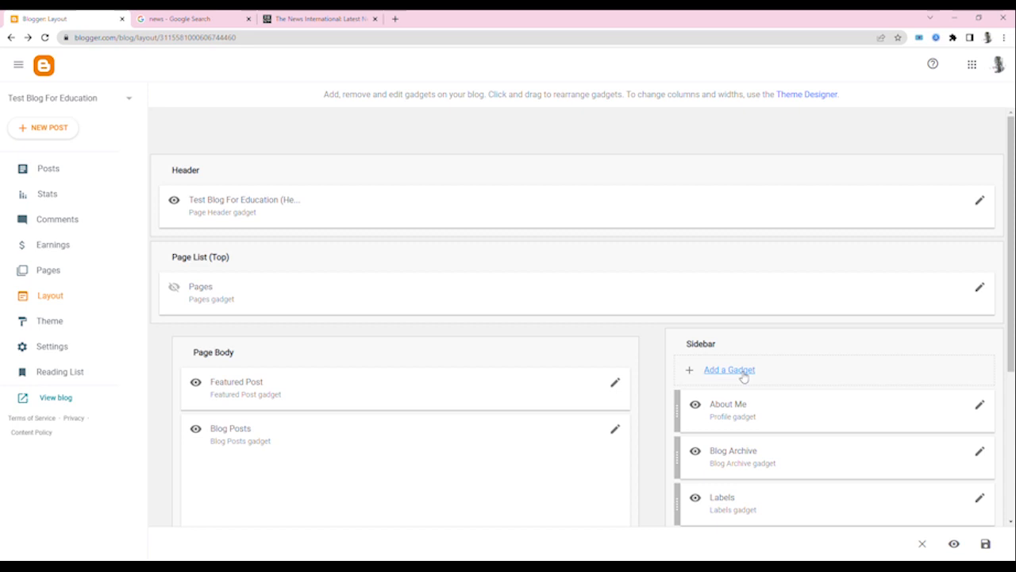
{"action": "scroll", "coordinate": [646, 387], "scroll_direction": "down", "scroll_amount": 3}
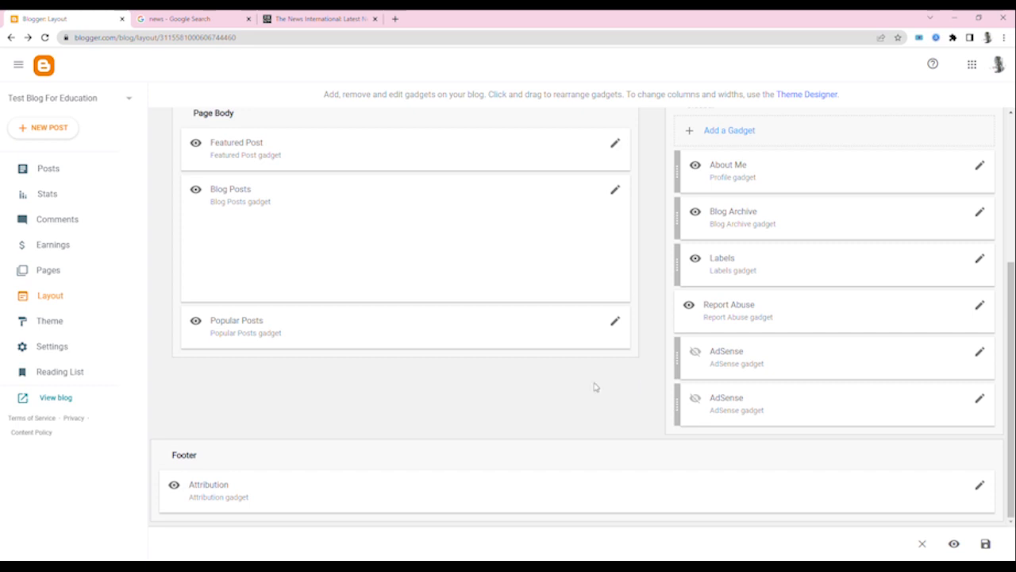
{"action": "left_click", "coordinate": [57, 400]}
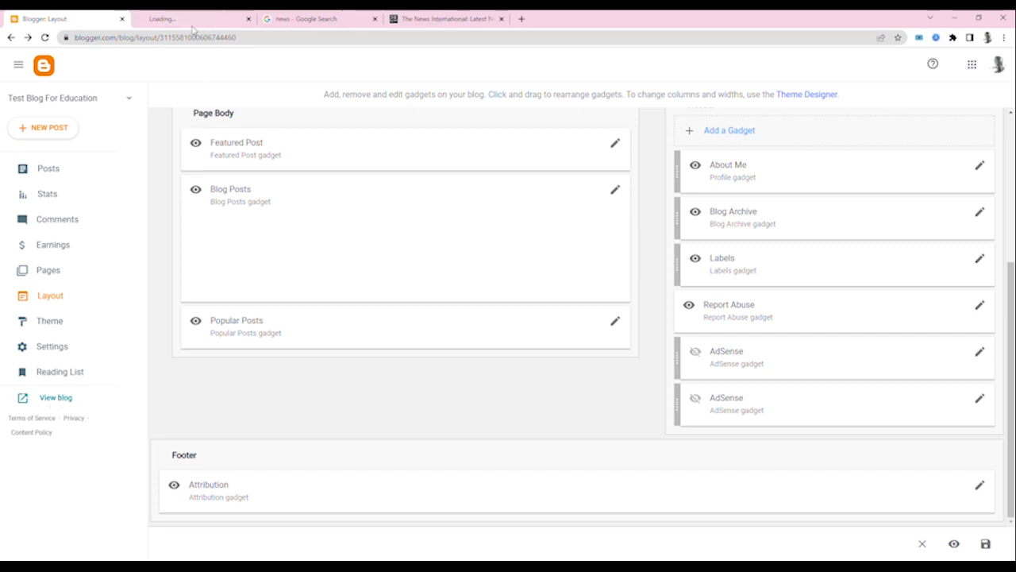
{"action": "left_click", "coordinate": [194, 20]}
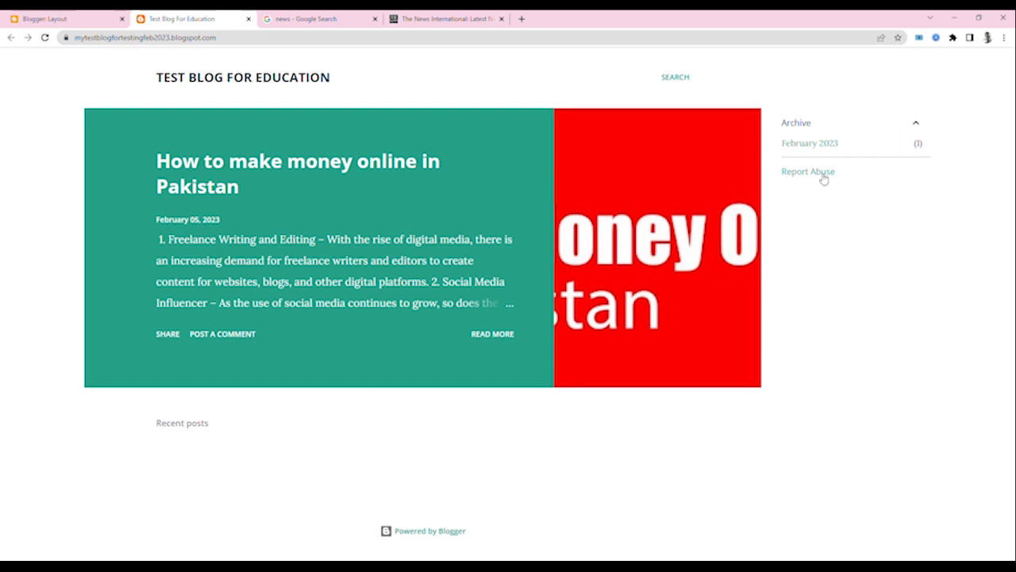
- Return to the Blogger layout, compare the About Me gadget's configuration with the live blog, and close it without saving
{"action": "left_click", "coordinate": [72, 18]}
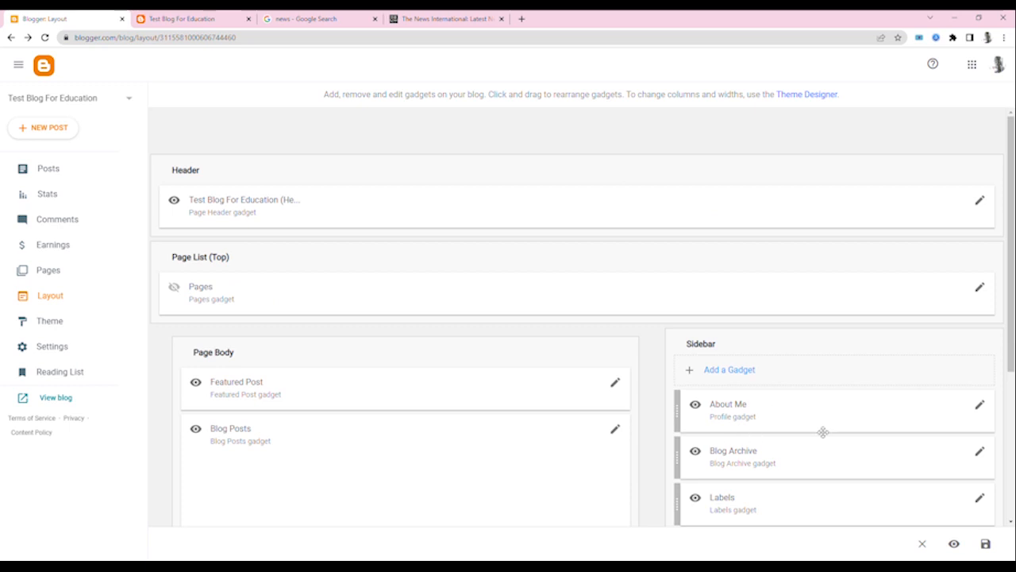
{"action": "scroll", "coordinate": [785, 446], "scroll_direction": "down", "scroll_amount": 3}
{"action": "scroll", "coordinate": [797, 363], "scroll_direction": "up", "scroll_amount": 3}
{"action": "left_click", "coordinate": [981, 407]}
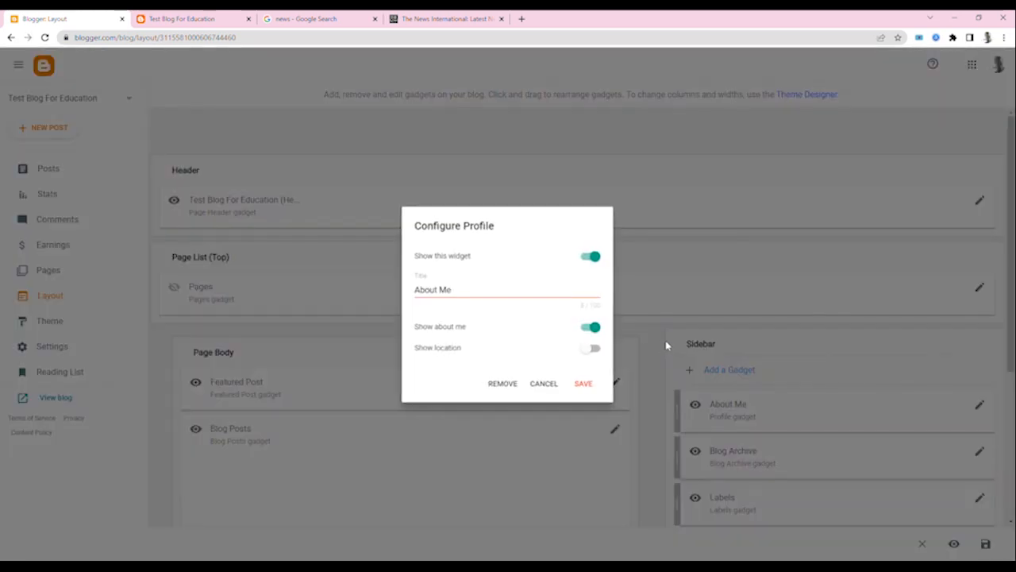
{"action": "key", "text": "ctrl+Tab"}
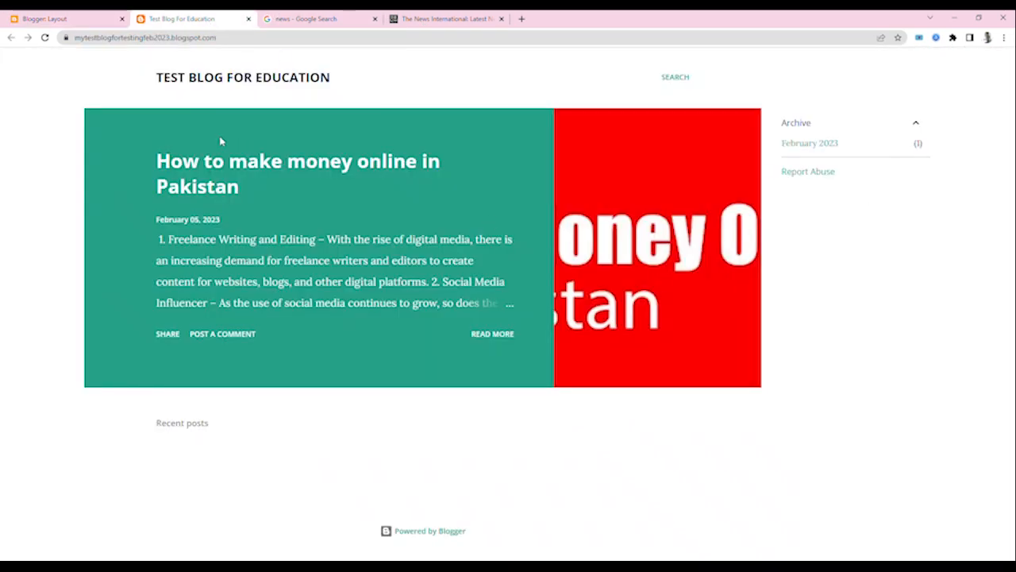
{"action": "left_click", "coordinate": [111, 17]}
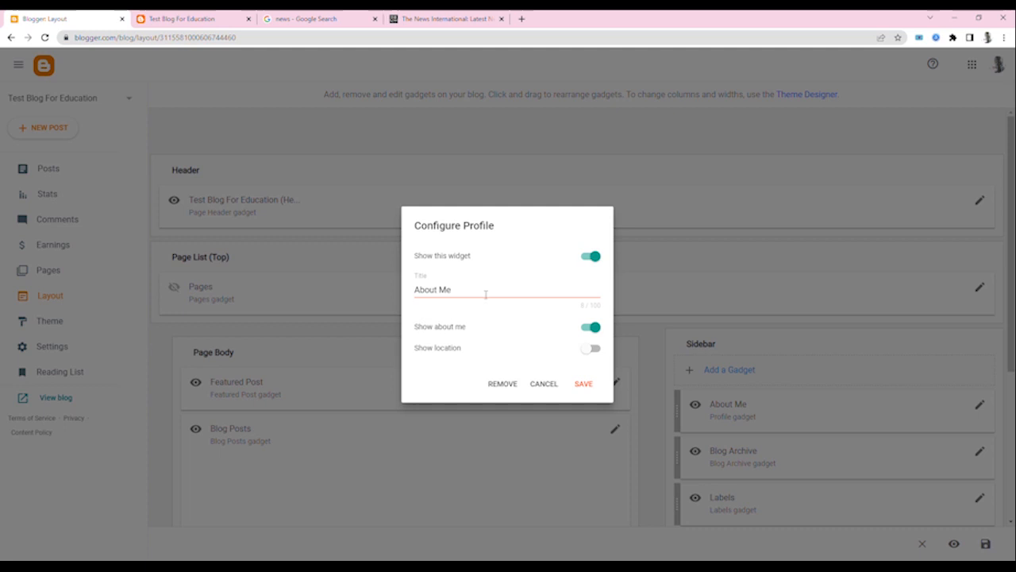
{"action": "left_click", "coordinate": [527, 385]}
- Add a Blog List gadget titled "My List" to the Sidebar and save the layout
{"action": "left_click", "coordinate": [706, 369]}
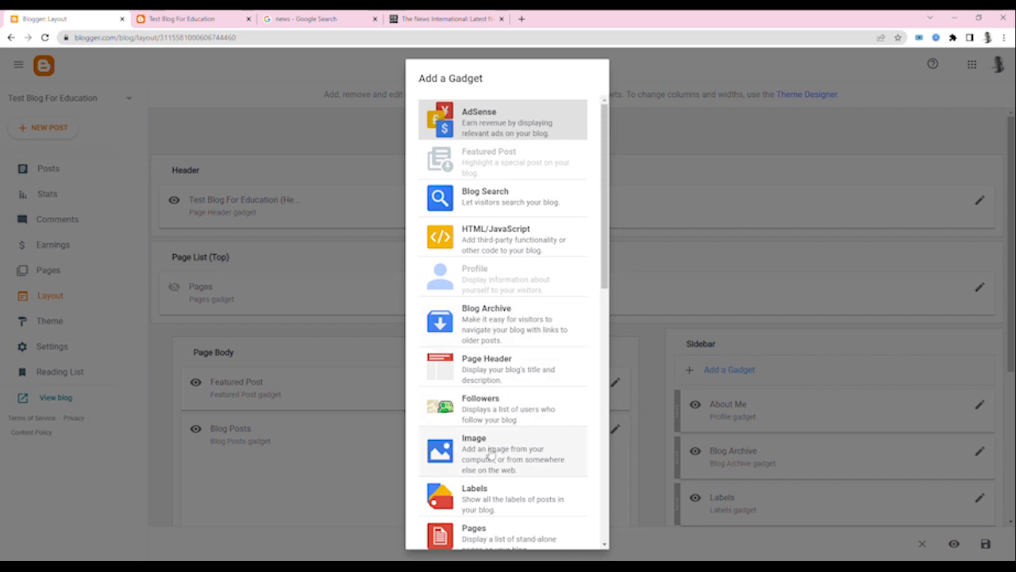
{"action": "scroll", "coordinate": [507, 465], "scroll_direction": "down", "scroll_amount": 5}
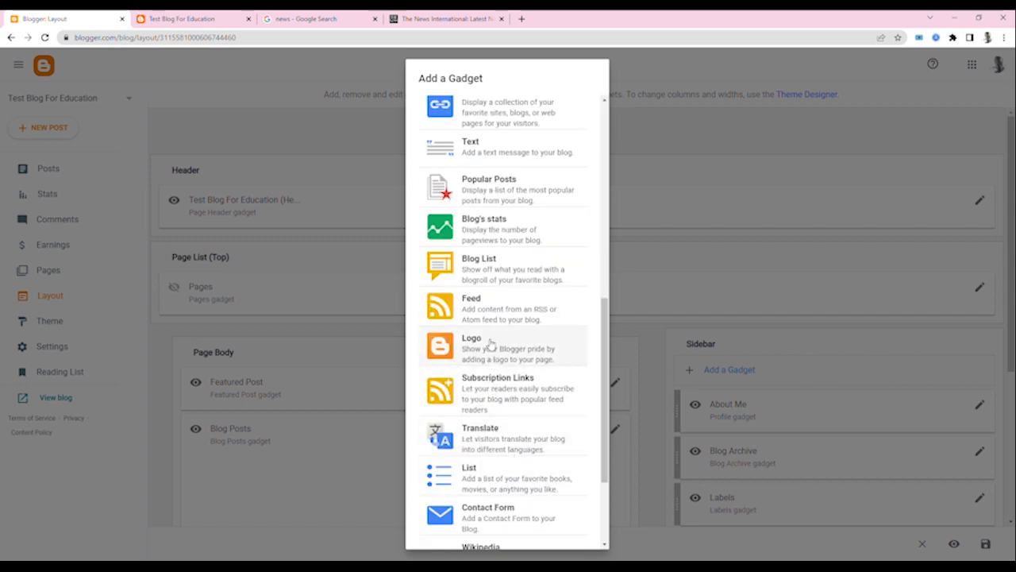
{"action": "left_click", "coordinate": [493, 270]}
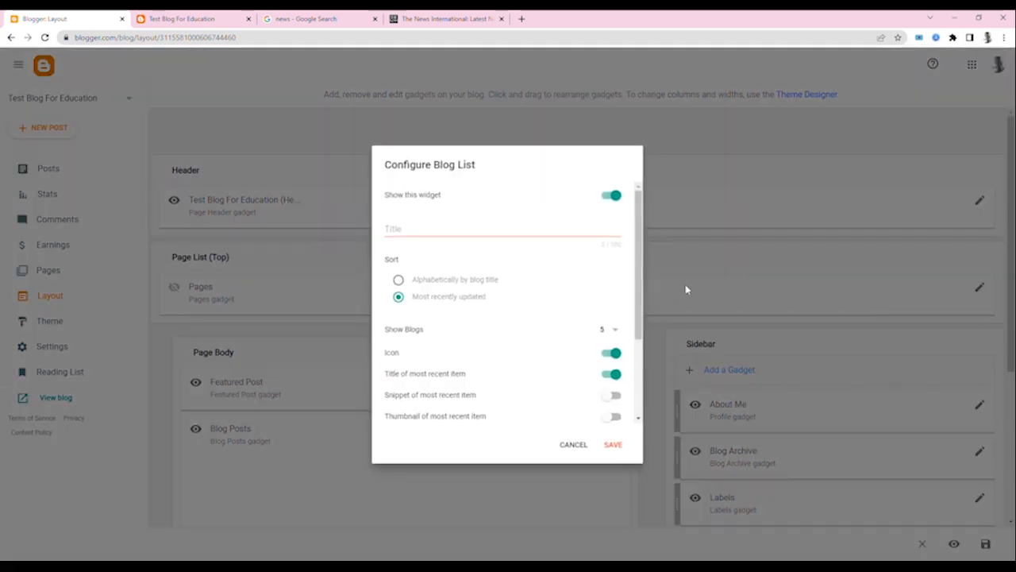
{"action": "left_click", "coordinate": [426, 231]}
{"action": "type", "text": "My List"}
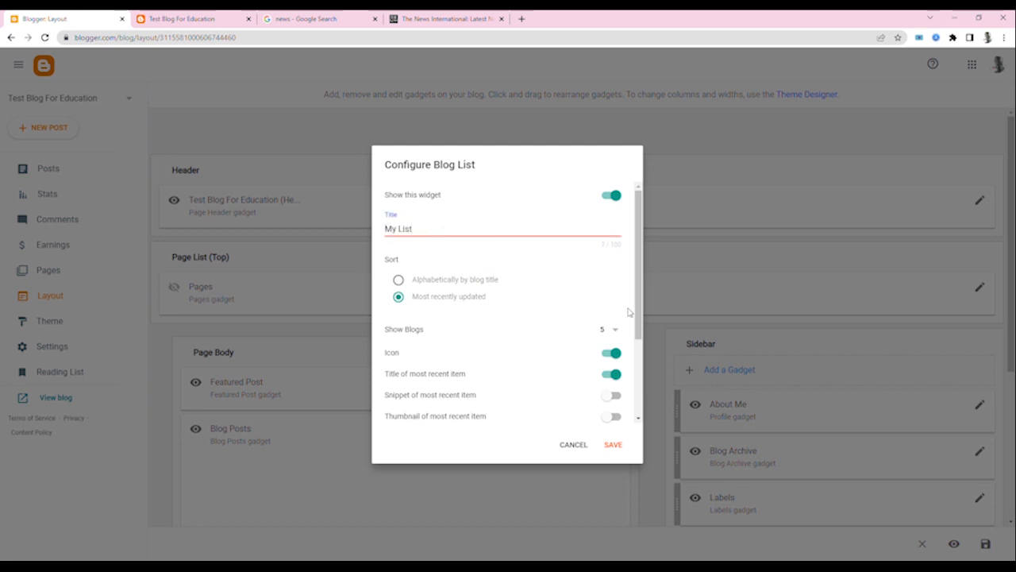
{"action": "left_click", "coordinate": [613, 444]}
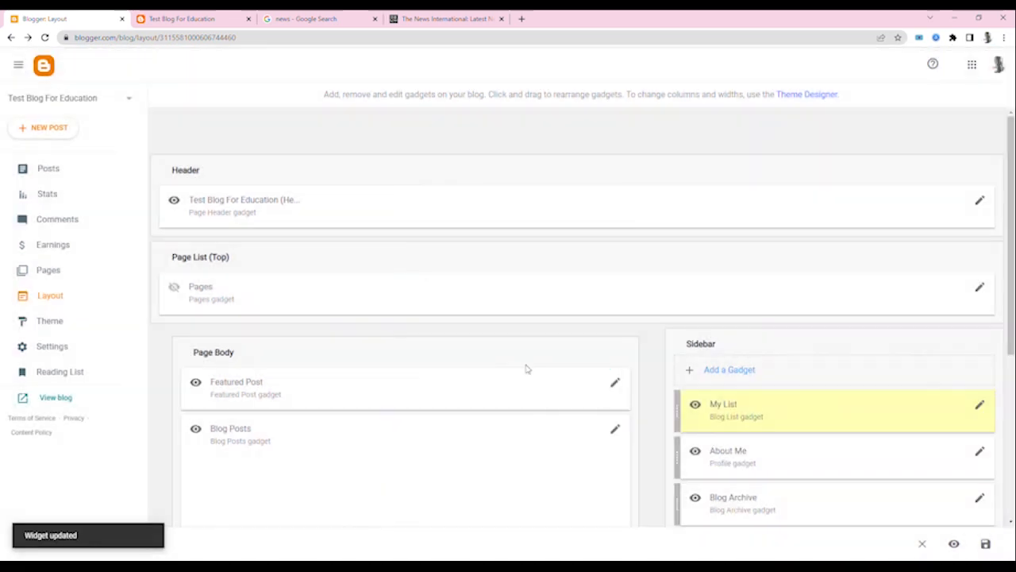
{"action": "scroll", "coordinate": [825, 318], "scroll_direction": "down", "scroll_amount": 4}
{"action": "left_click", "coordinate": [986, 544]}
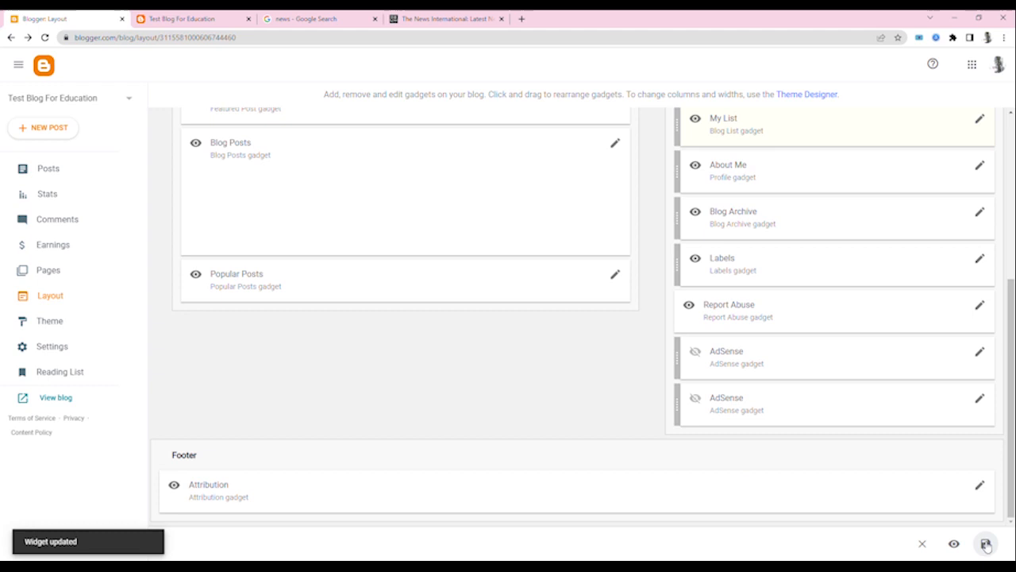
- Check the Archive section in the live blog's sidebar and return to the Blogger layout
{"action": "left_click", "coordinate": [186, 19]}
{"action": "triple_click", "coordinate": [791, 124]}
{"action": "left_click", "coordinate": [47, 19]}
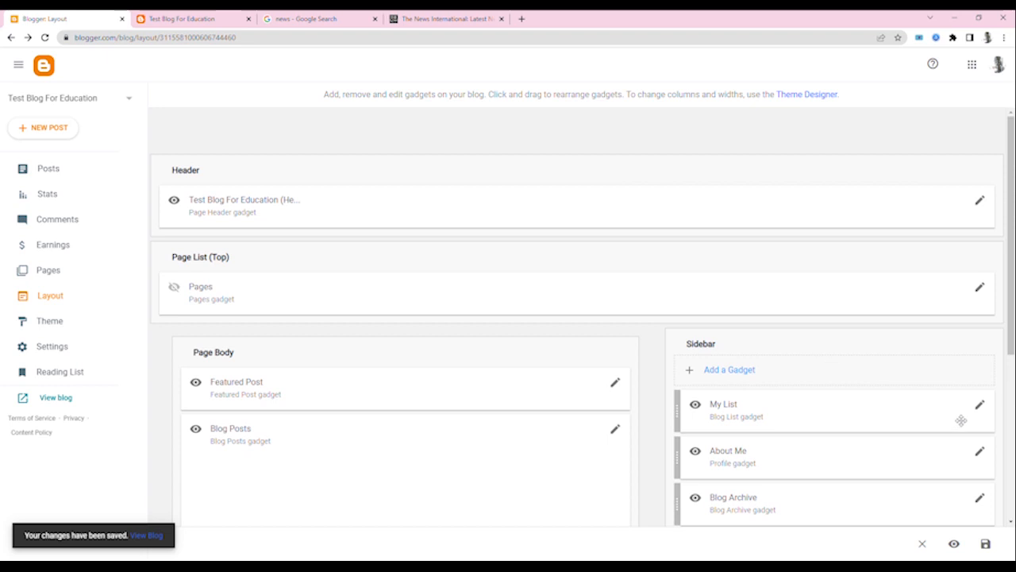
- Review the My List gadget's options for the most recent item's title, snippet and thumbnail, and save its configuration
{"action": "left_click", "coordinate": [979, 404]}
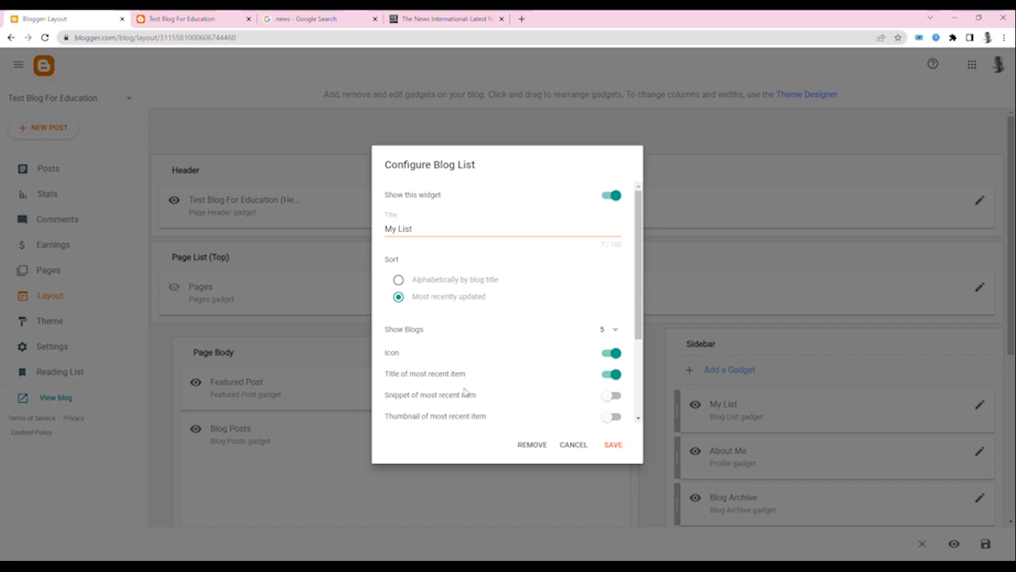
{"action": "triple_click", "coordinate": [426, 416]}
{"action": "double_click", "coordinate": [426, 395]}
{"action": "triple_click", "coordinate": [400, 378]}
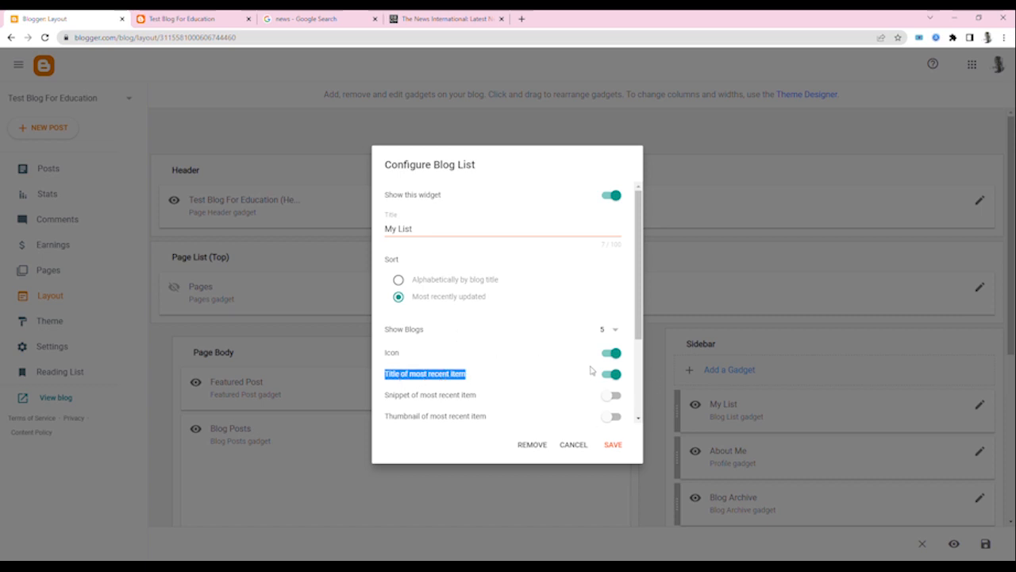
{"action": "left_click", "coordinate": [606, 447]}
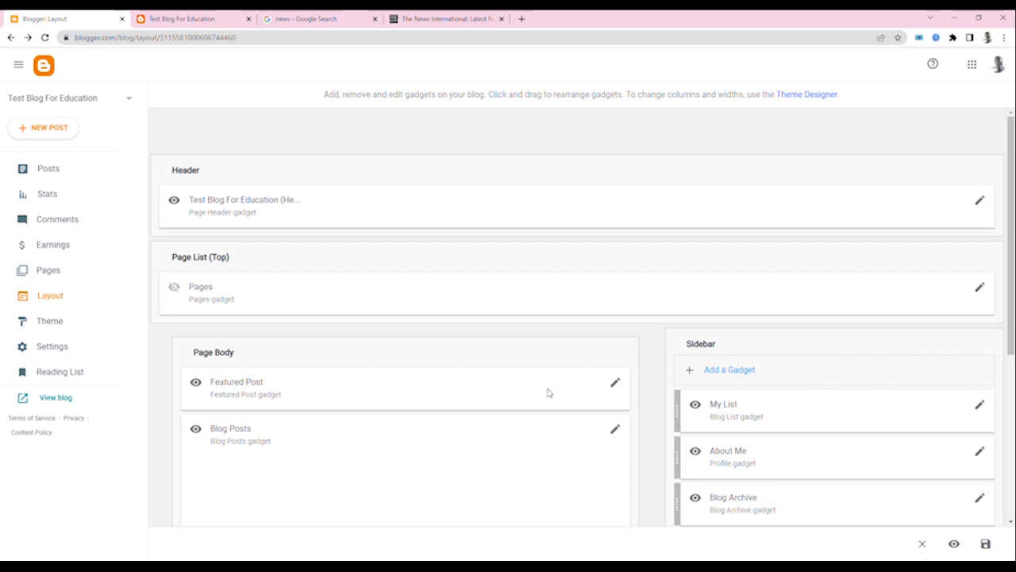
- Open the "How to make money online in Pakistan" post on the live blog, examine its page layout, and expand the Archive section
{"action": "key", "text": "ctrl+Tab"}
{"action": "left_click", "coordinate": [492, 335]}
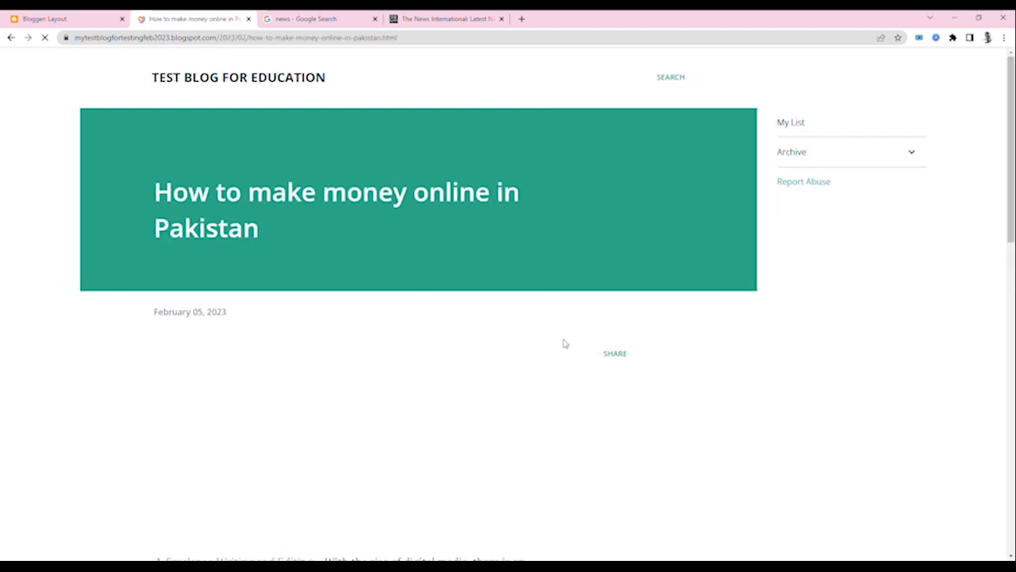
{"action": "scroll", "coordinate": [563, 349], "scroll_direction": "down", "scroll_amount": 12}
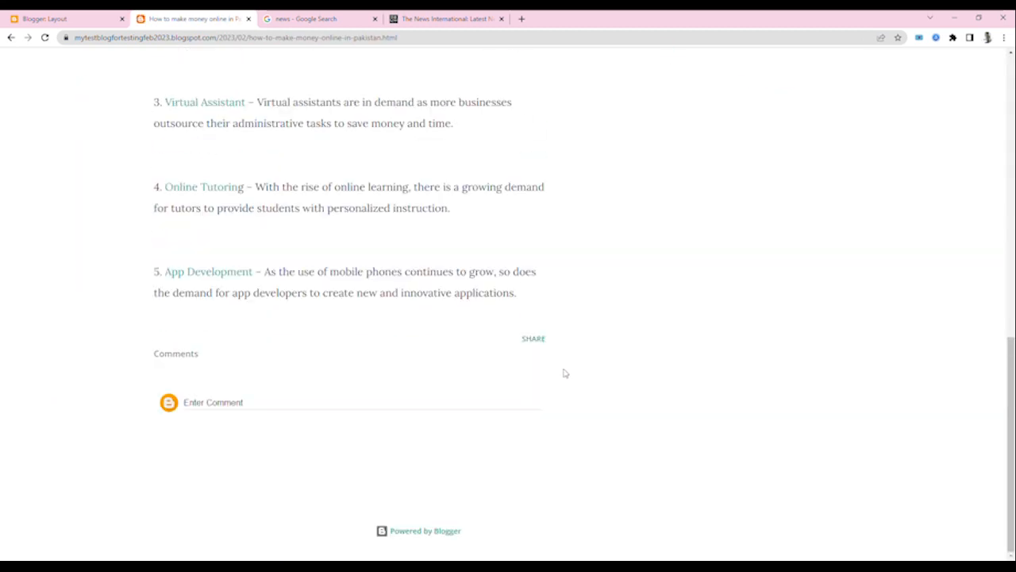
{"action": "scroll", "coordinate": [564, 372], "scroll_direction": "up", "scroll_amount": 15}
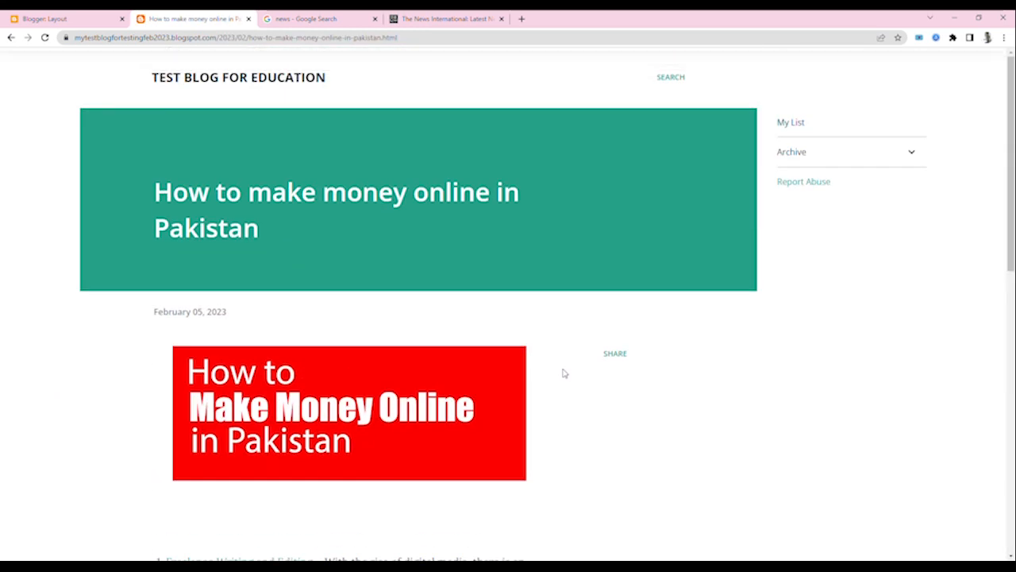
{"action": "left_click", "coordinate": [914, 157]}
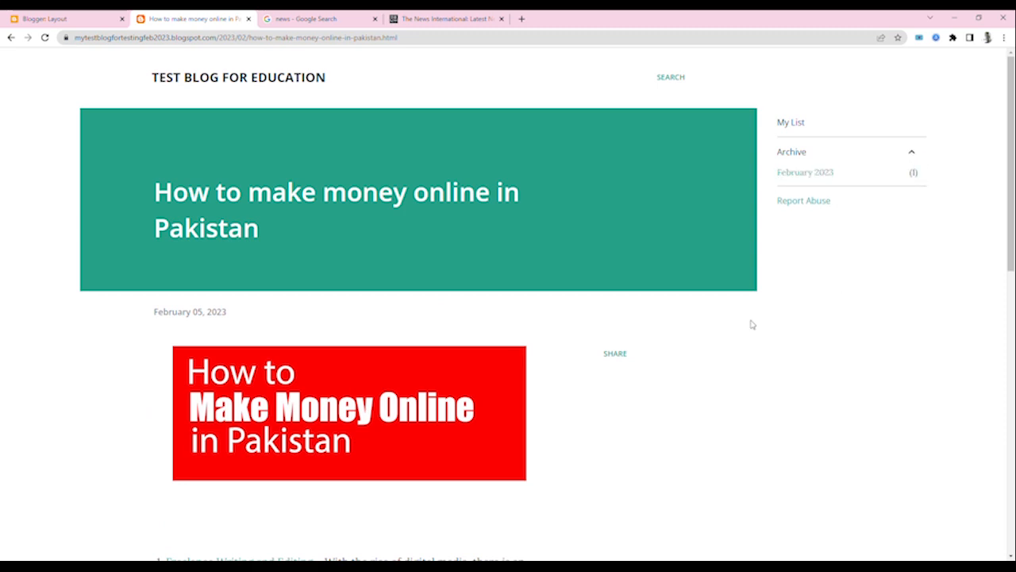
{"action": "scroll", "coordinate": [426, 419], "scroll_direction": "down", "scroll_amount": 10}
{"action": "scroll", "coordinate": [434, 417], "scroll_direction": "up", "scroll_amount": 10}
- Return to the Blogger layout and examine the remaining Sidebar gadgets and the Footer section
{"action": "left_click", "coordinate": [111, 20]}
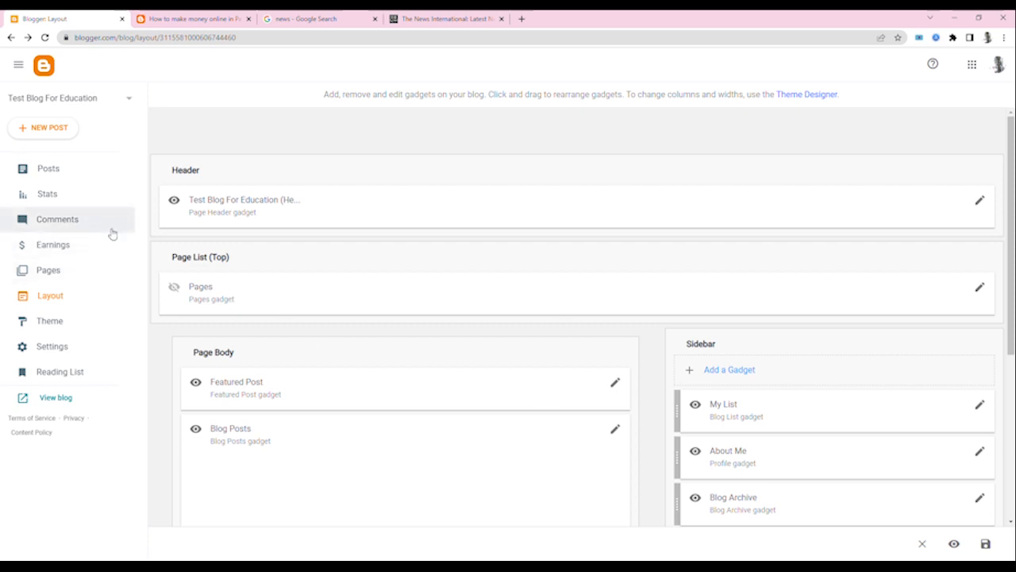
{"action": "scroll", "coordinate": [793, 437], "scroll_direction": "down", "scroll_amount": 4}
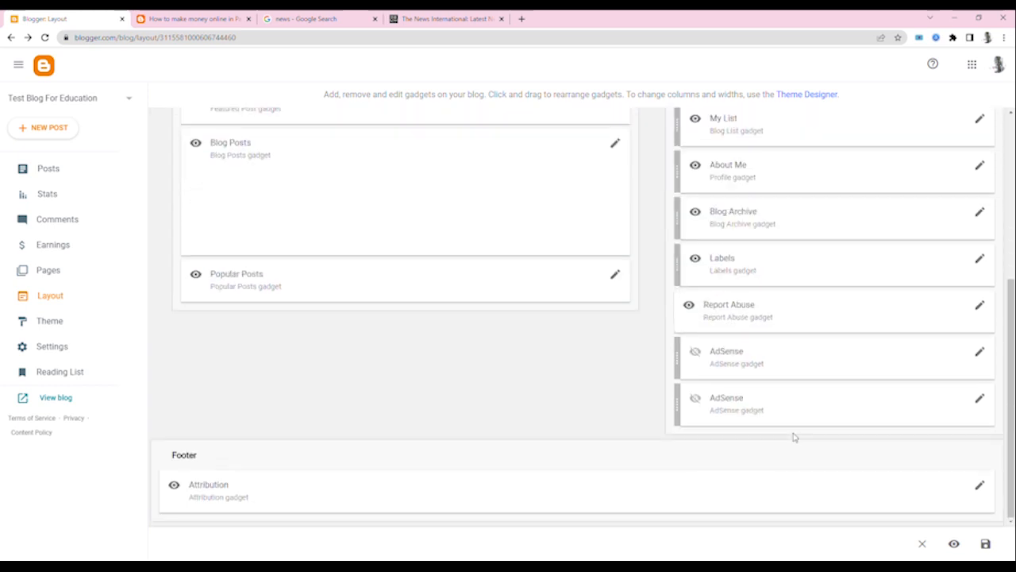